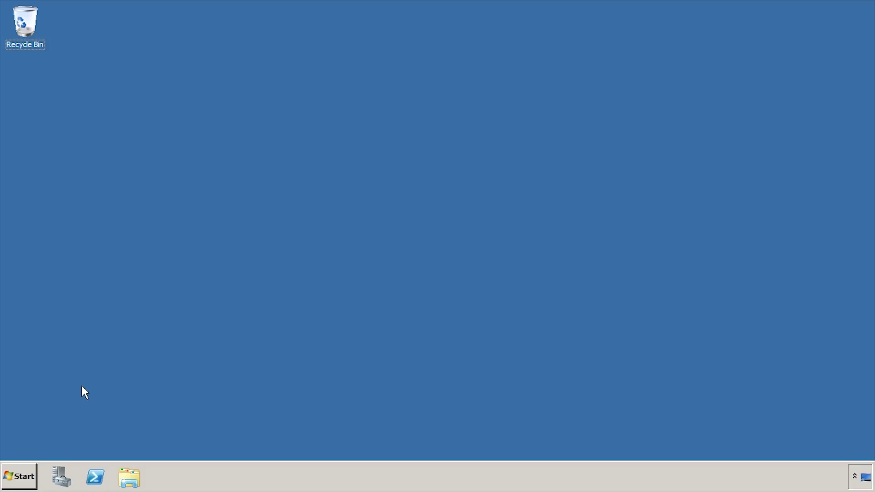
# - Launch Group Policy Management from the Start menu's Administrative Tools
pyautogui.click(23, 466)
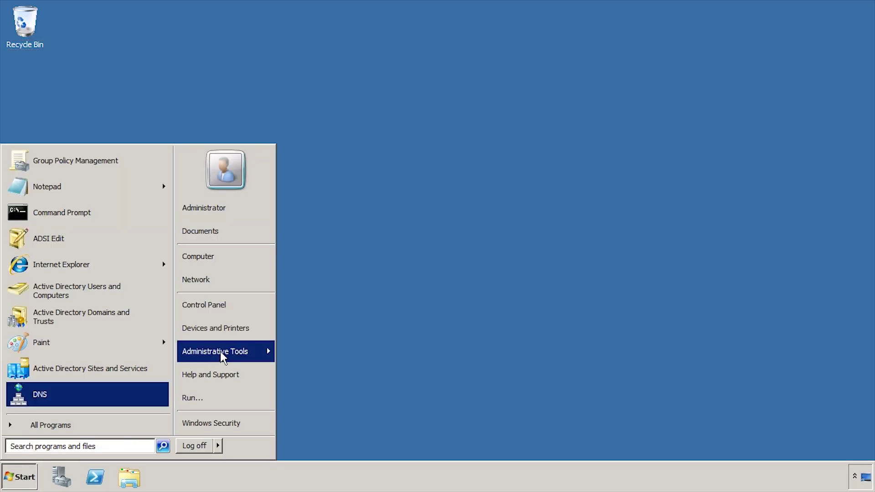
pyautogui.moveTo(249, 350)
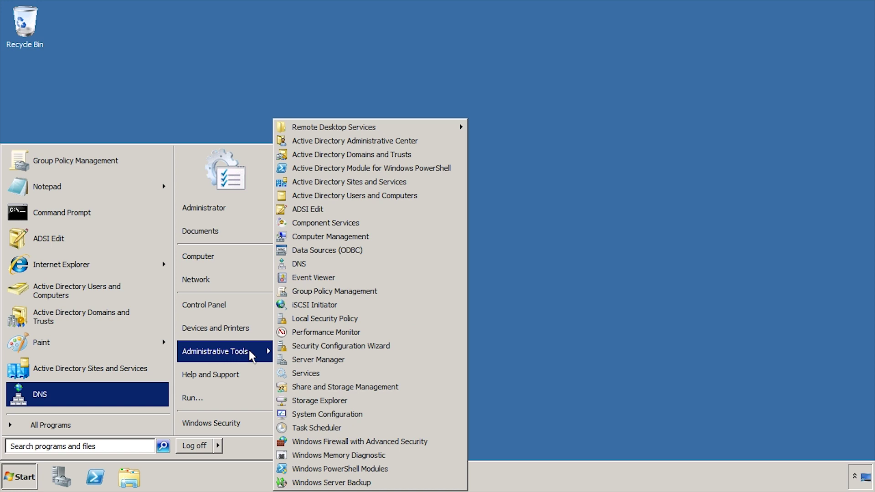
pyautogui.click(401, 292)
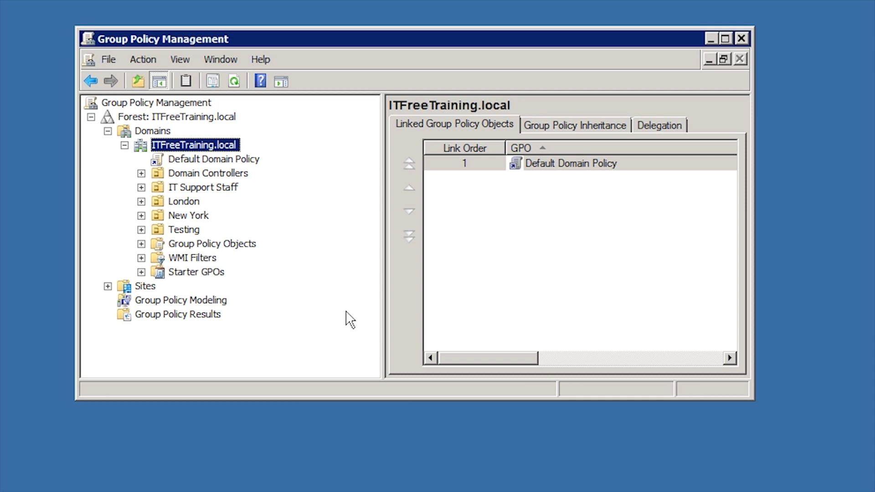
# - Create a GPO named 'New York Policy' linked to the New York OU
pyautogui.click(176, 215)
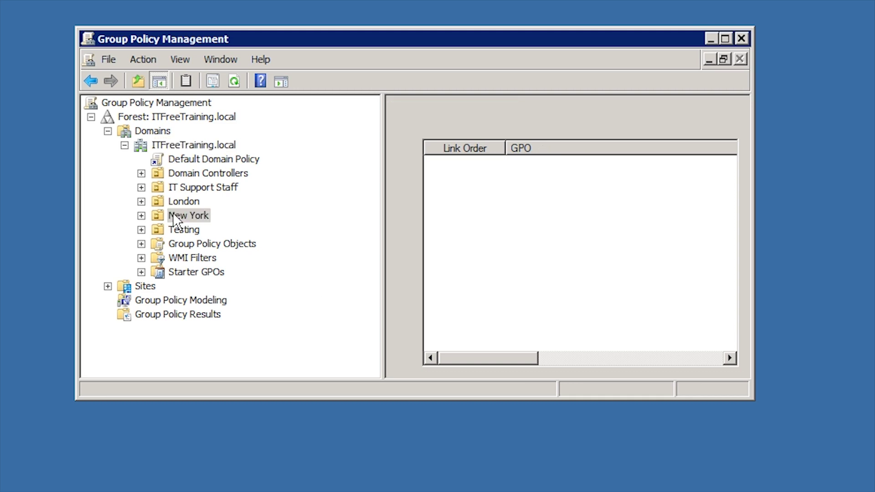
pyautogui.rightClick(205, 216)
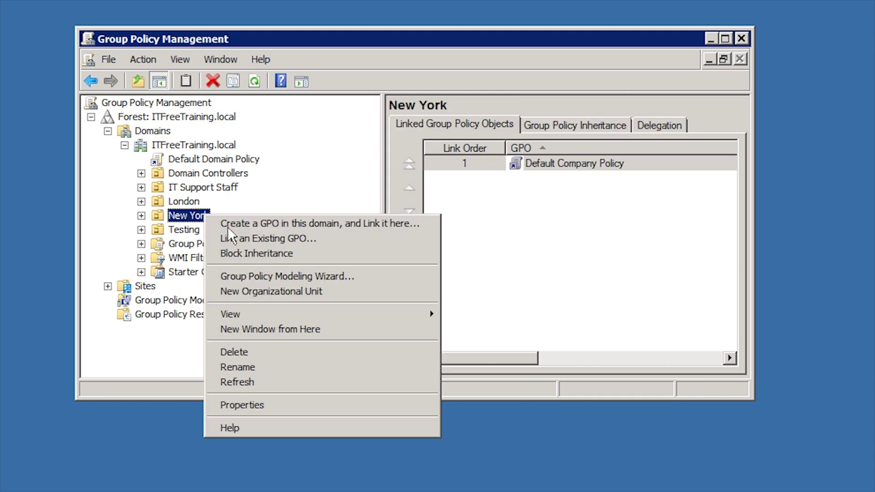
pyautogui.click(417, 224)
pyautogui.write('New Yo')
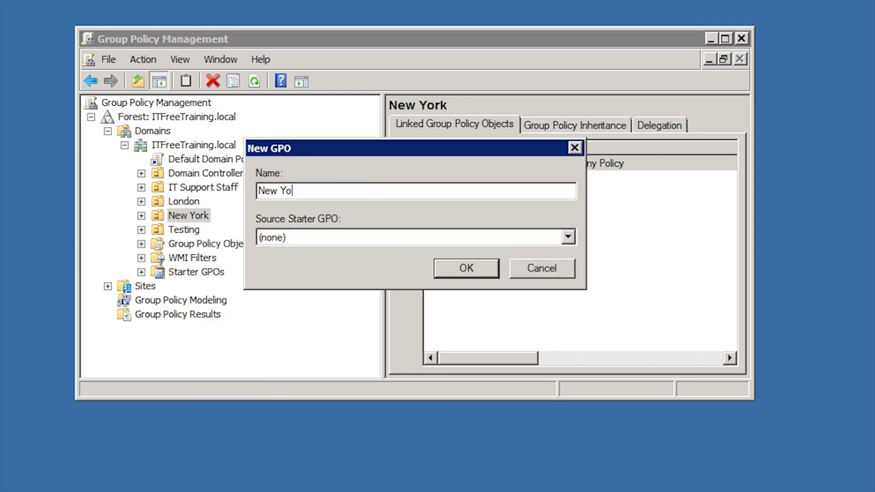
pyautogui.write('rk Policy')
pyautogui.click(459, 262)
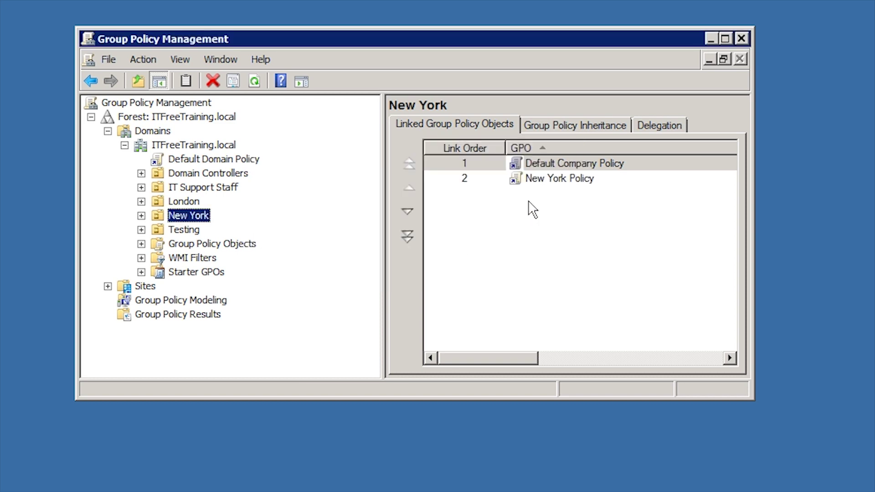
# - Edit New York Policy and expand Computer Configuration Preferences to show the Windows Settings items
pyautogui.rightClick(537, 181)
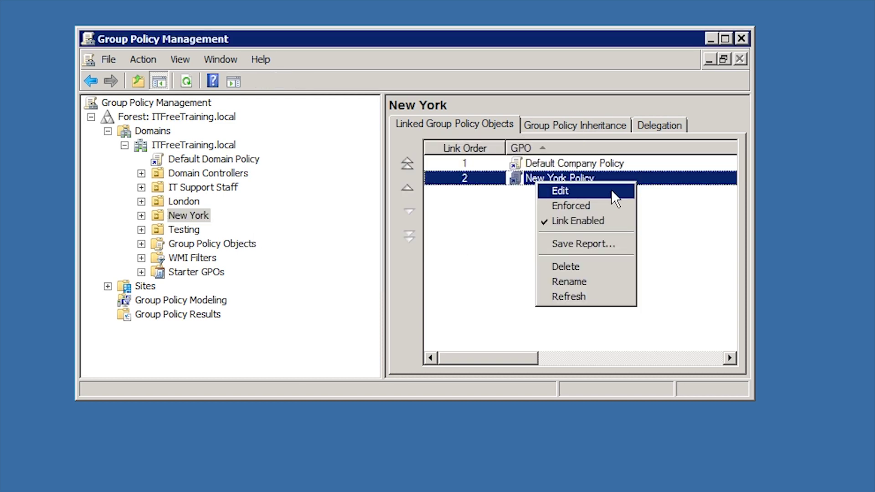
pyautogui.click(611, 190)
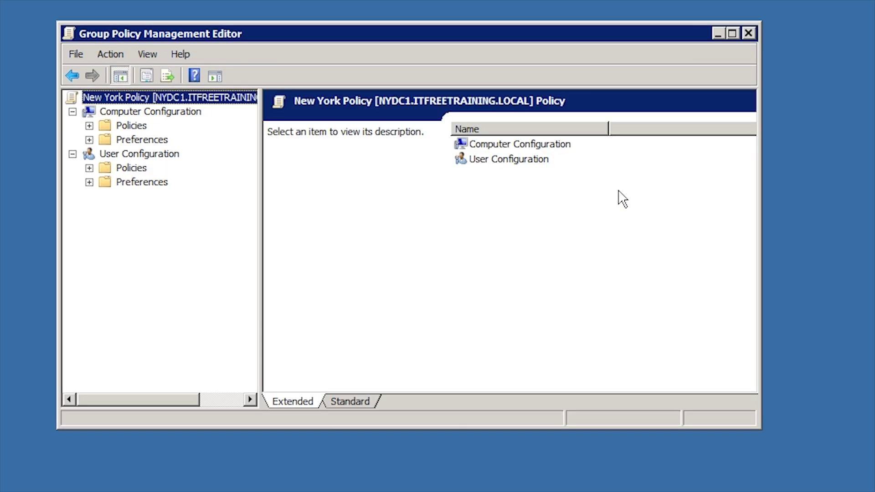
pyautogui.click(89, 139)
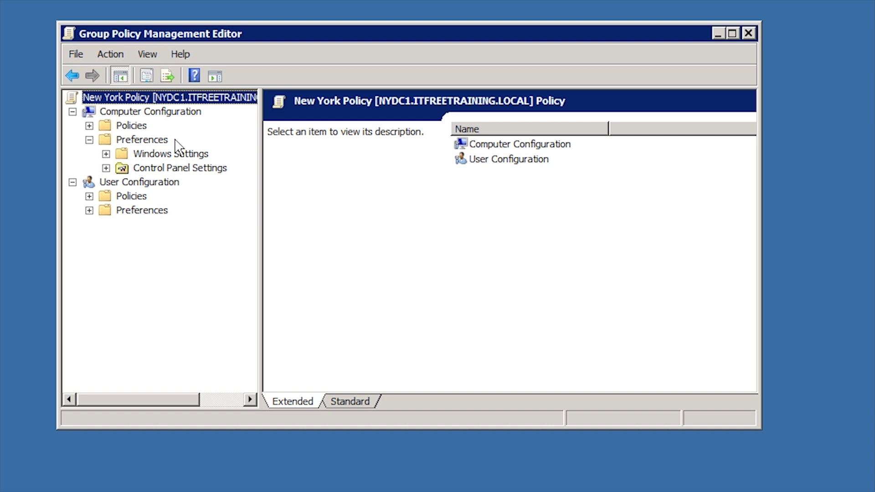
pyautogui.click(137, 155)
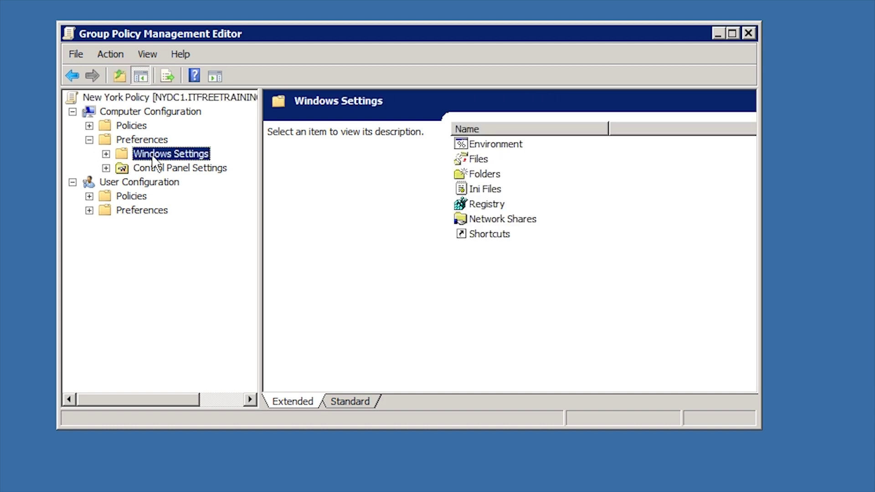
pyautogui.click(137, 168)
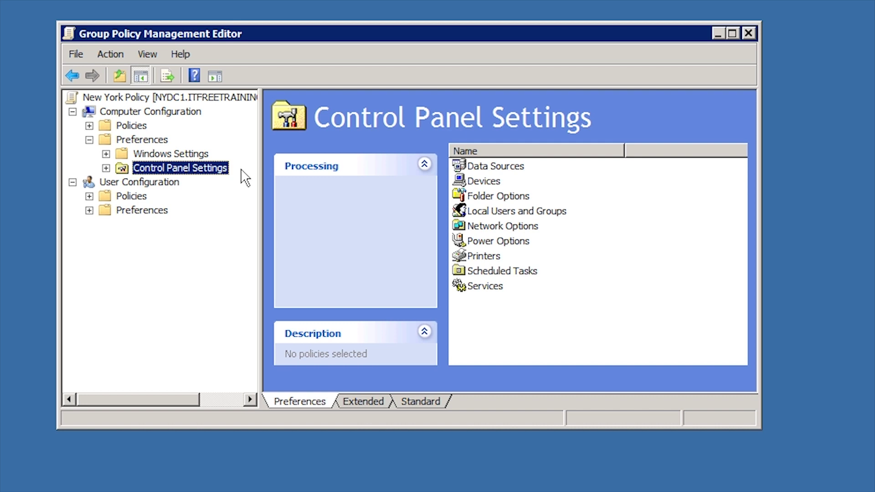
pyautogui.click(105, 154)
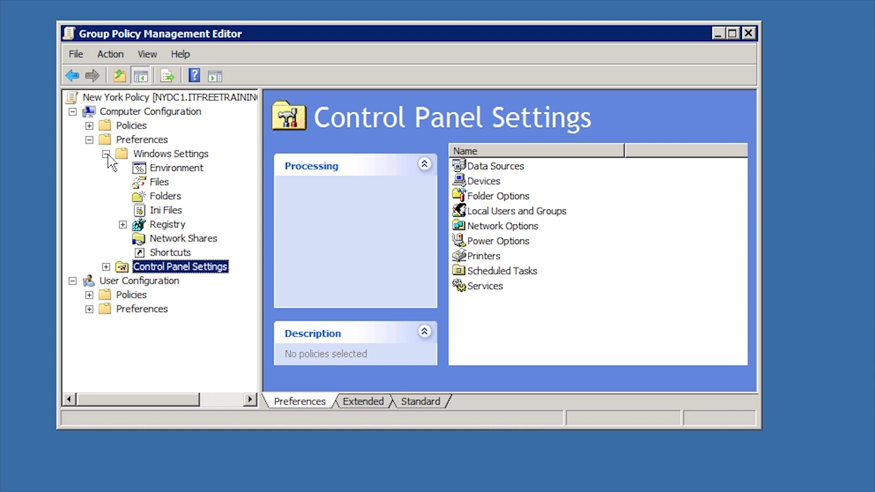
# - Start a new Folder preference item under the computer Preferences' Folders
pyautogui.click(154, 196)
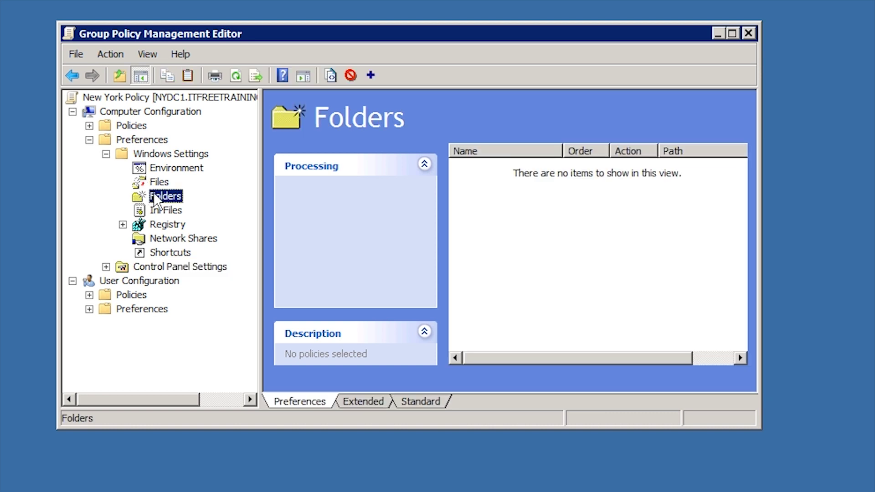
pyautogui.rightClick(461, 201)
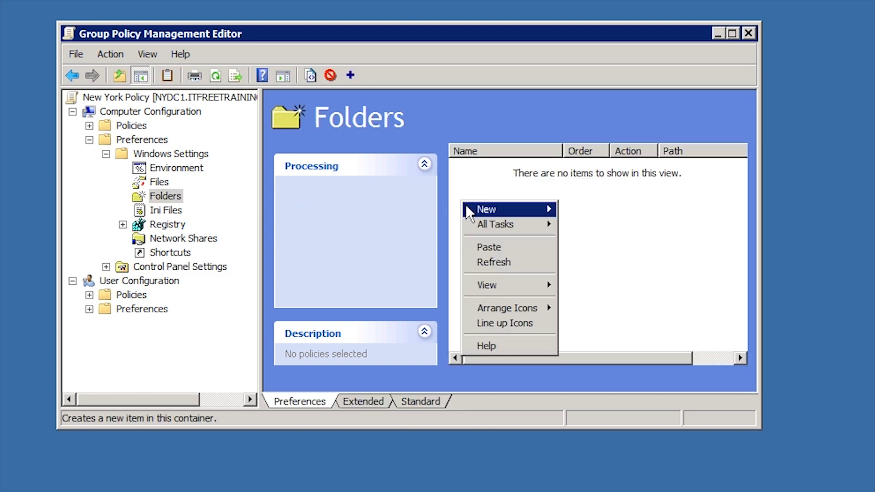
pyautogui.moveTo(556, 207)
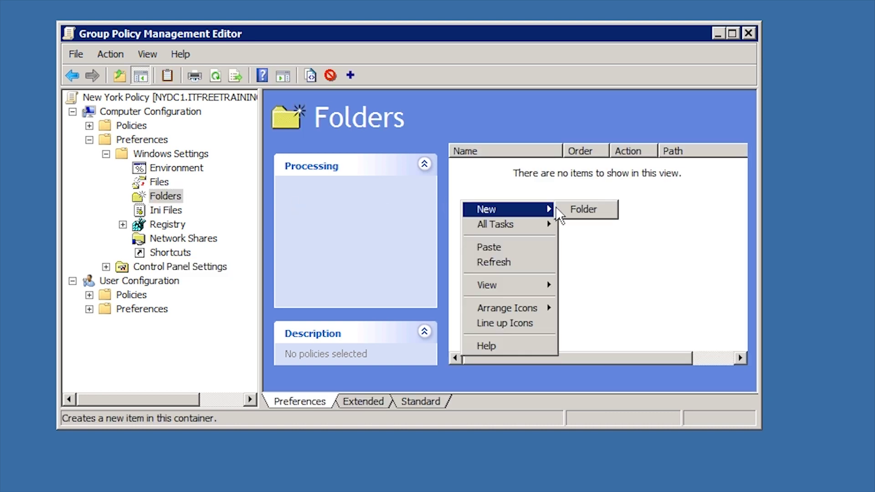
pyautogui.click(603, 207)
pyautogui.click(548, 140)
# - Create C:\ITSupport\WallPaper as the folder path and save the folder item
pyautogui.click(293, 221)
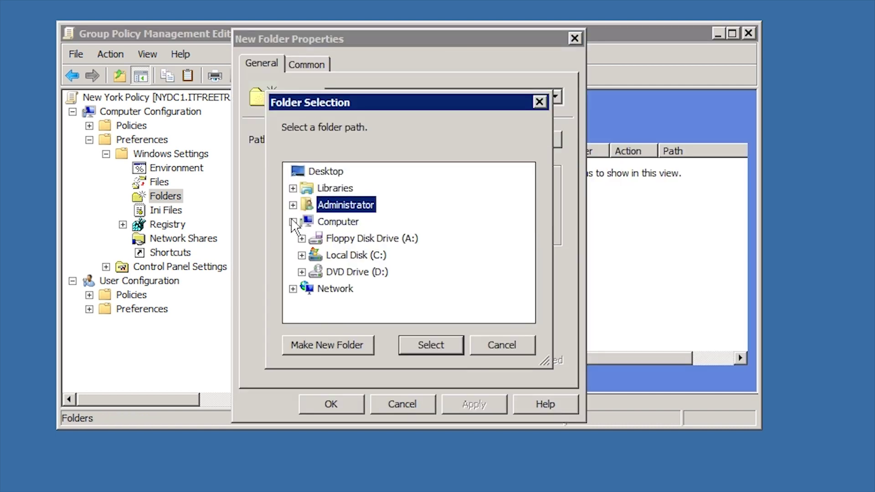
pyautogui.doubleClick(332, 253)
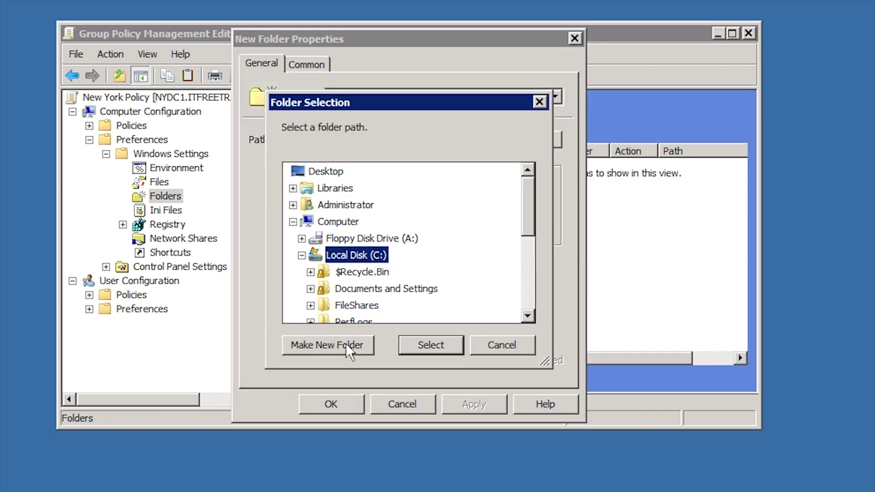
pyautogui.click(297, 347)
pyautogui.write('ITSupport')
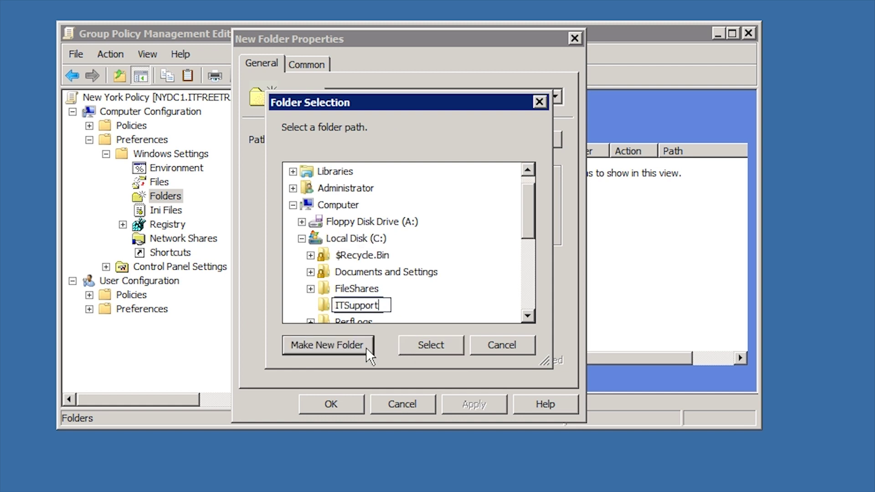
pyautogui.press('Return')
pyautogui.click(365, 348)
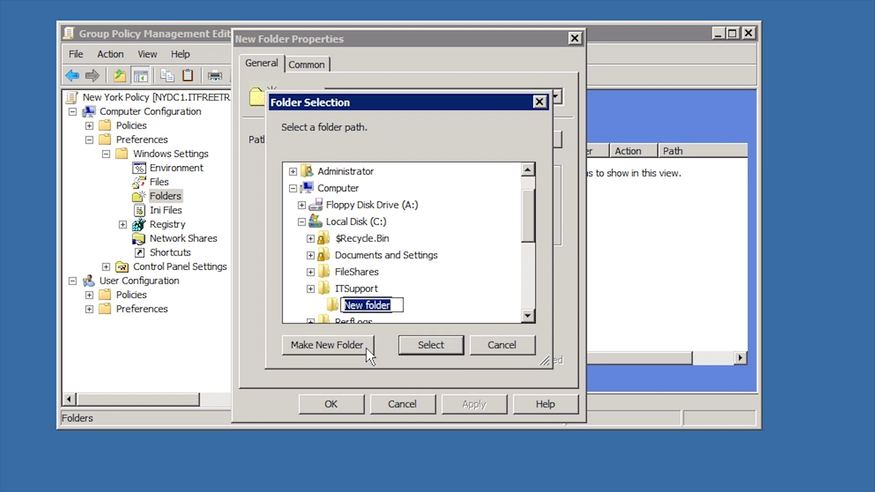
pyautogui.write('WallPaper')
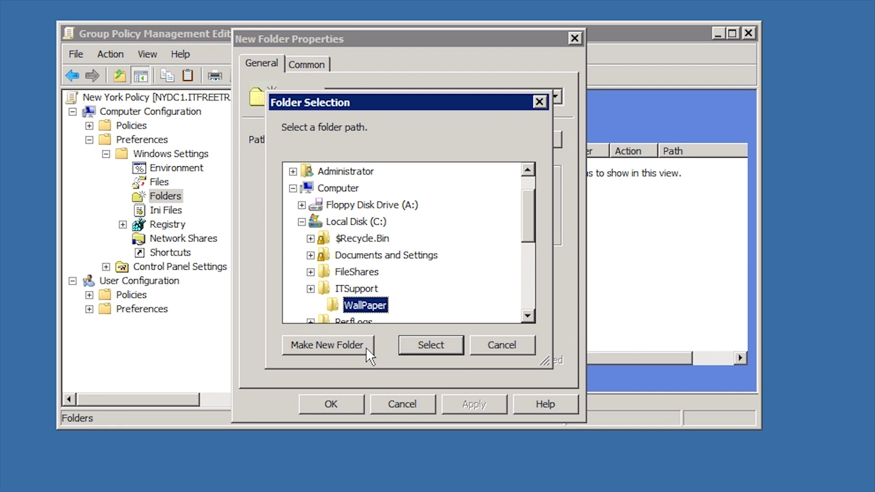
pyautogui.click(450, 346)
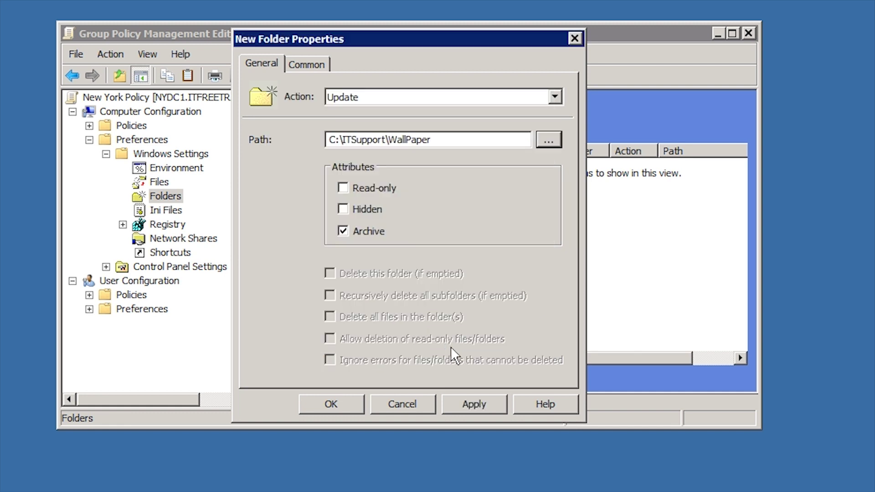
pyautogui.click(337, 400)
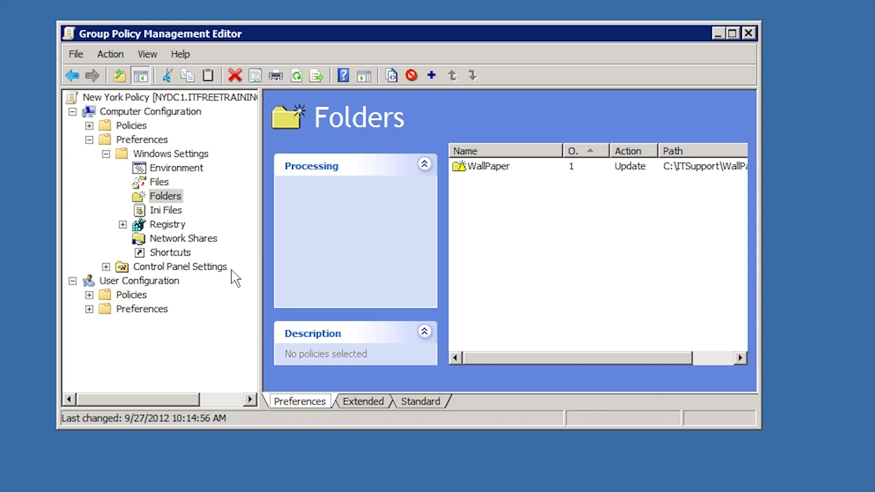
# - Create a new File preference with source file \\nydc1\Wallpaper\WindowsXP.jpg
pyautogui.click(157, 183)
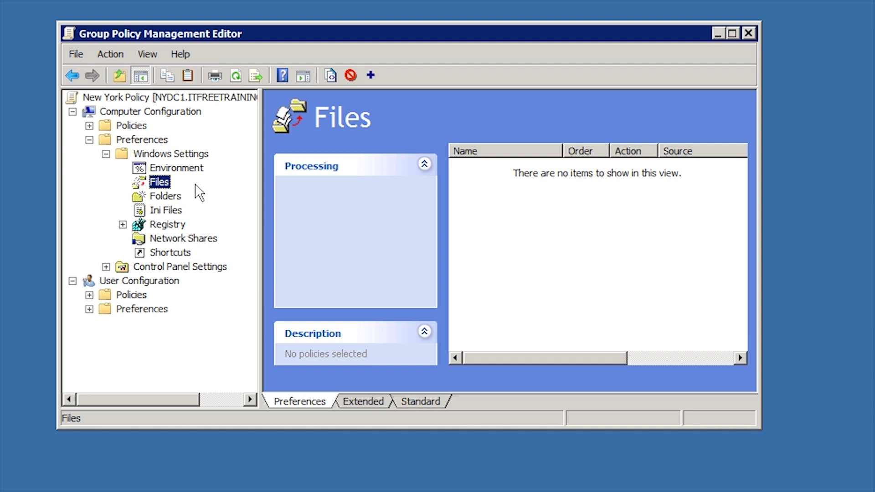
pyautogui.rightClick(491, 187)
pyautogui.moveTo(502, 199)
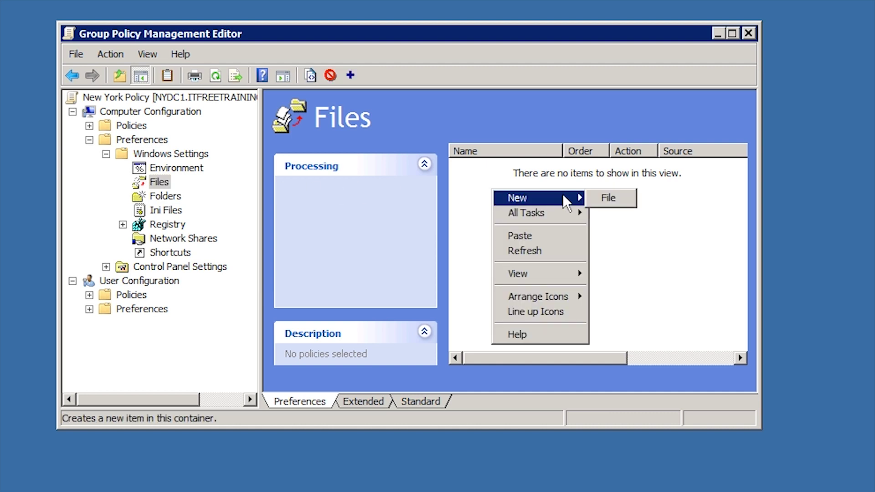
pyautogui.click(631, 197)
pyautogui.click(552, 141)
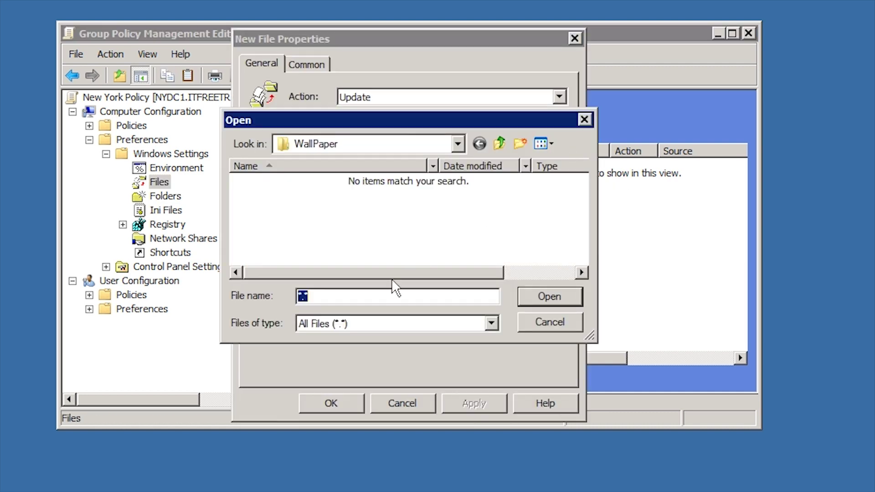
pyautogui.write('\\\\nydc1')
pyautogui.press('Return')
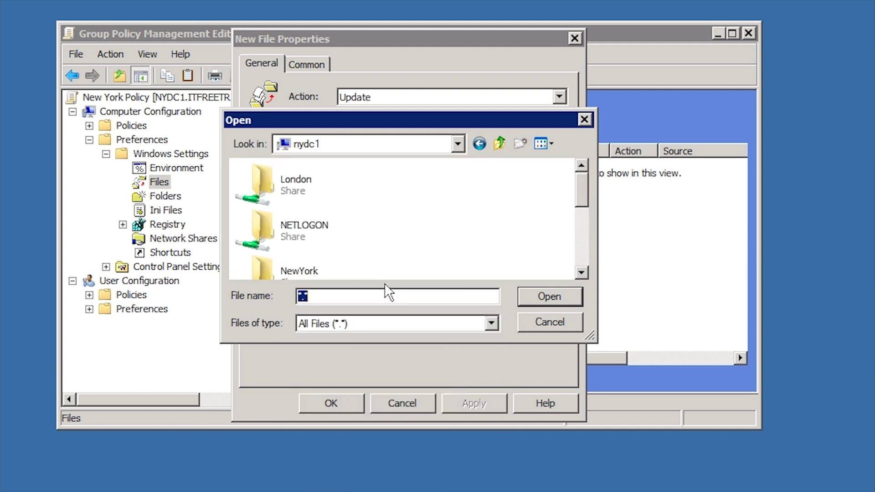
pyautogui.click(384, 221)
pyautogui.scroll(-3, 381, 219)
pyautogui.doubleClick(294, 252)
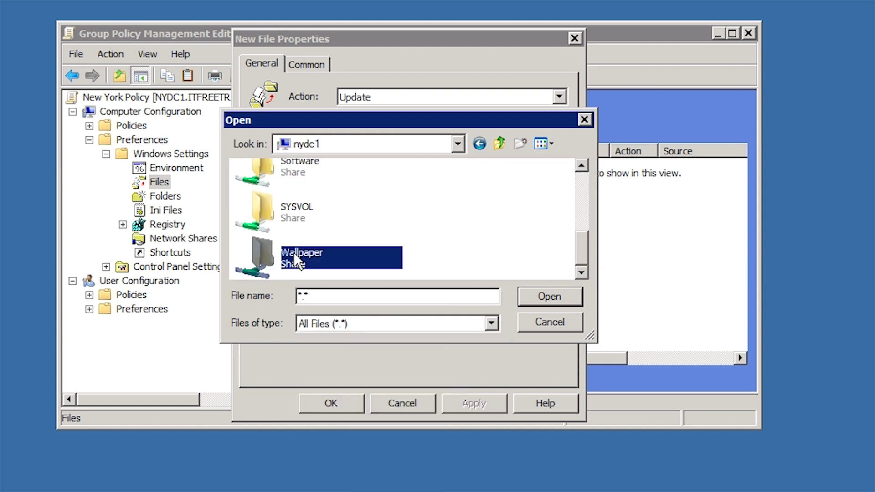
pyautogui.click(294, 252)
pyautogui.press('Down')
pyautogui.press('Down')
pyautogui.press('Down')
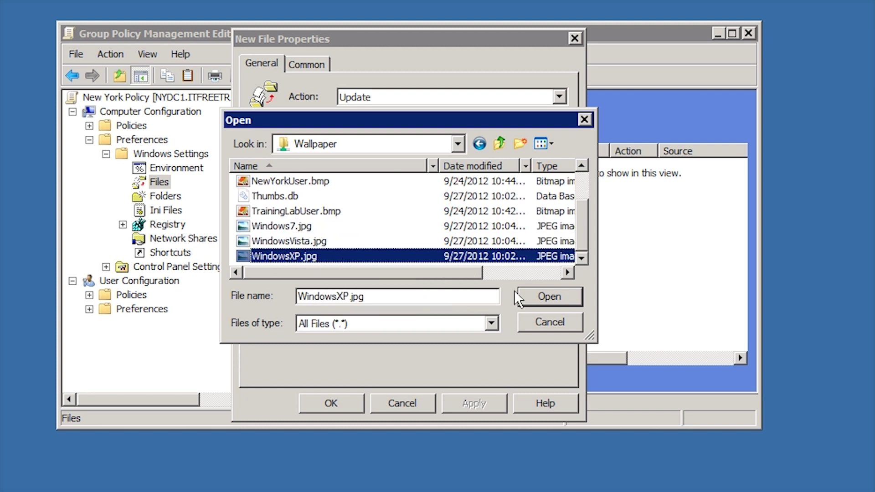
pyautogui.click(540, 296)
# - Set the destination file to C:\ITSupport\WallPaper\default.jpg
pyautogui.click(556, 157)
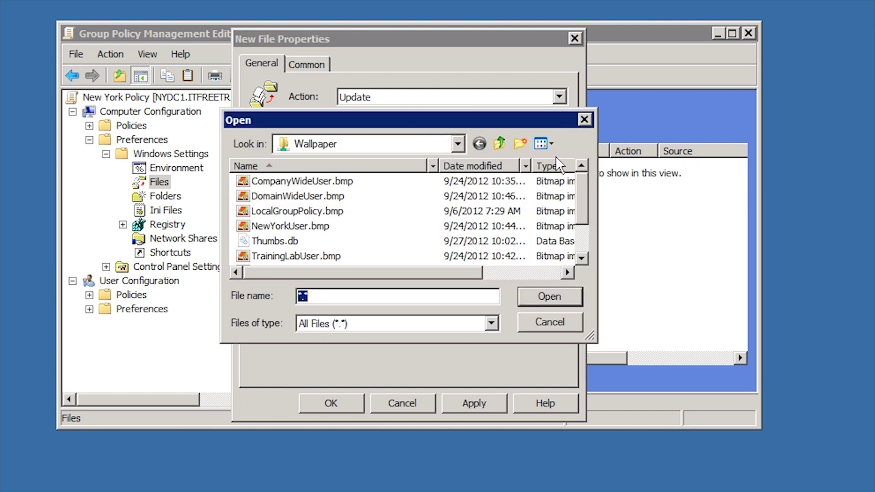
pyautogui.click(457, 144)
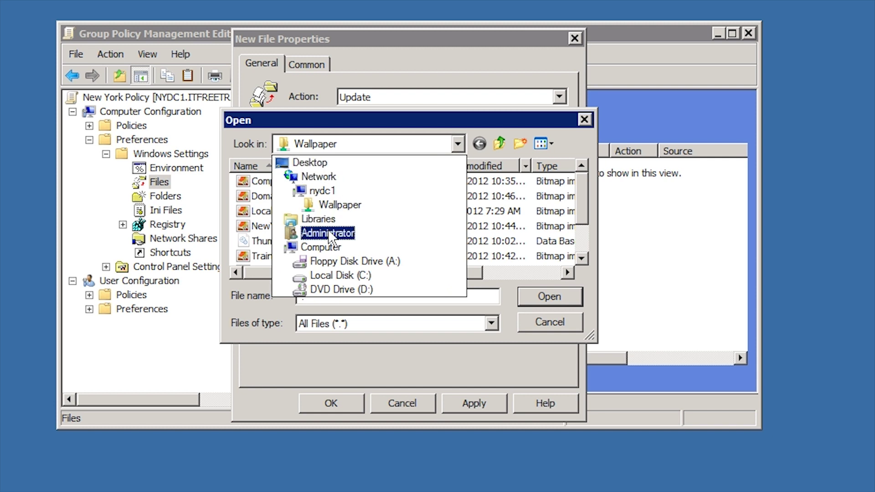
pyautogui.click(321, 247)
pyautogui.doubleClick(337, 209)
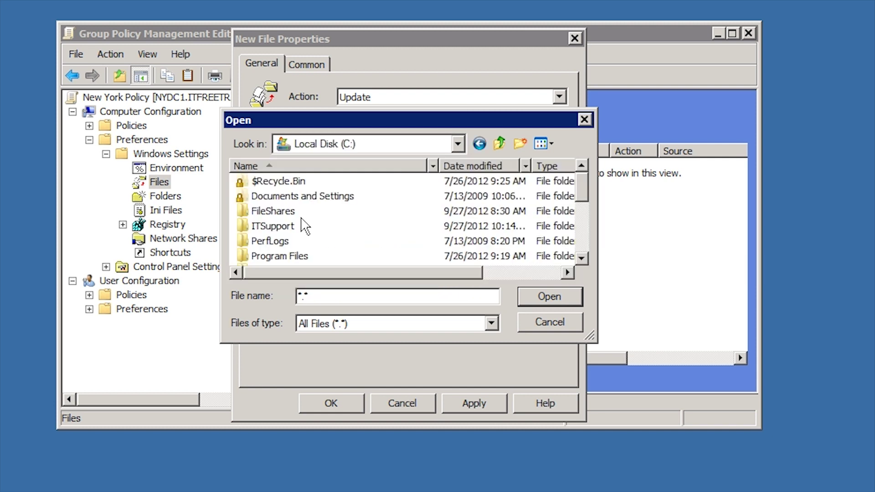
pyautogui.doubleClick(285, 226)
pyautogui.doubleClick(277, 184)
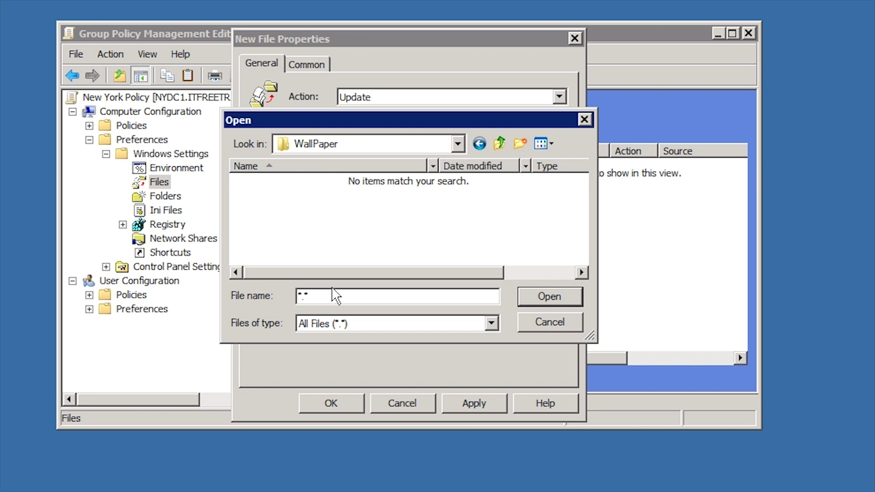
pyautogui.doubleClick(302, 297)
pyautogui.write('default.jpg')
pyautogui.click(547, 297)
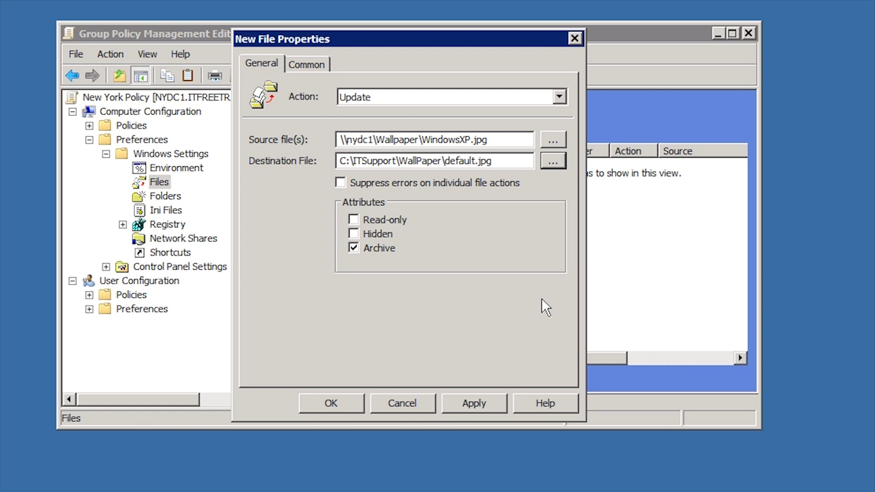
# - Target the default.jpg file item to Windows XP via item-level targeting and save it
pyautogui.click(303, 65)
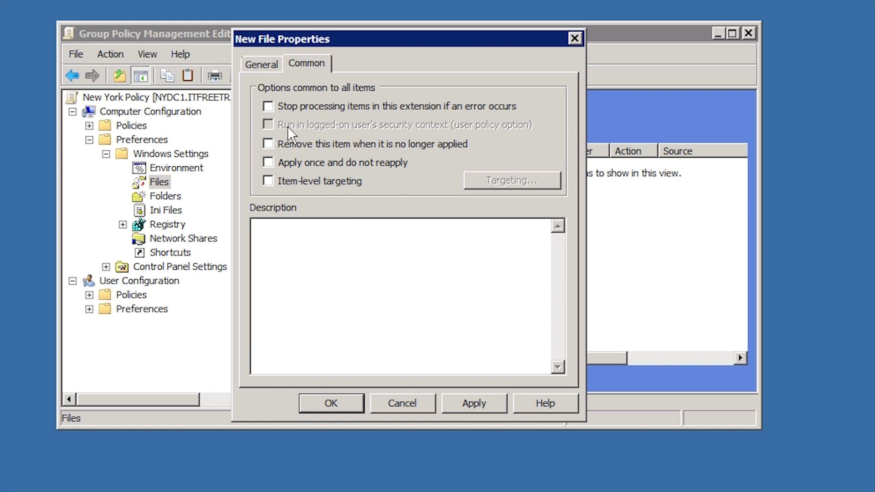
pyautogui.click(272, 182)
pyautogui.click(539, 180)
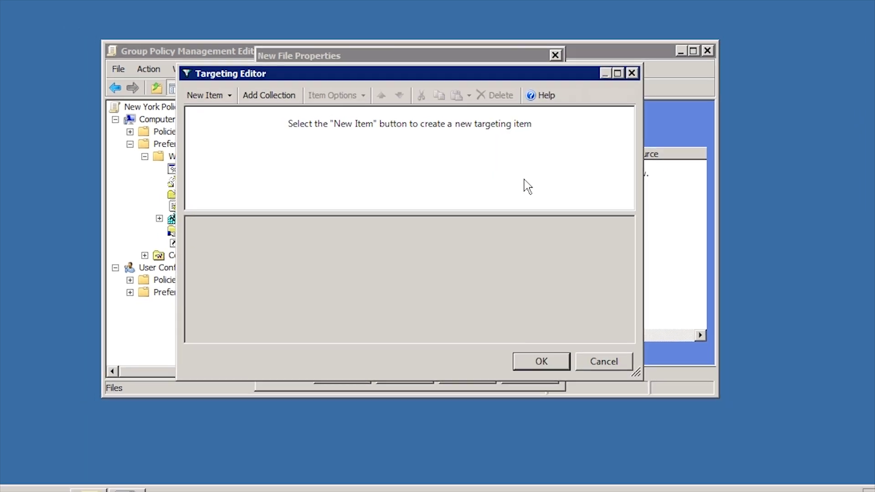
pyautogui.click(224, 101)
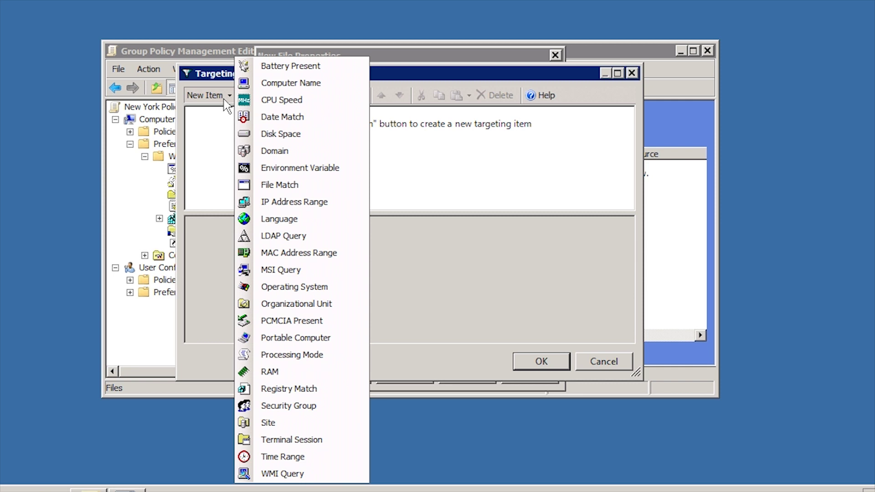
pyautogui.click(338, 286)
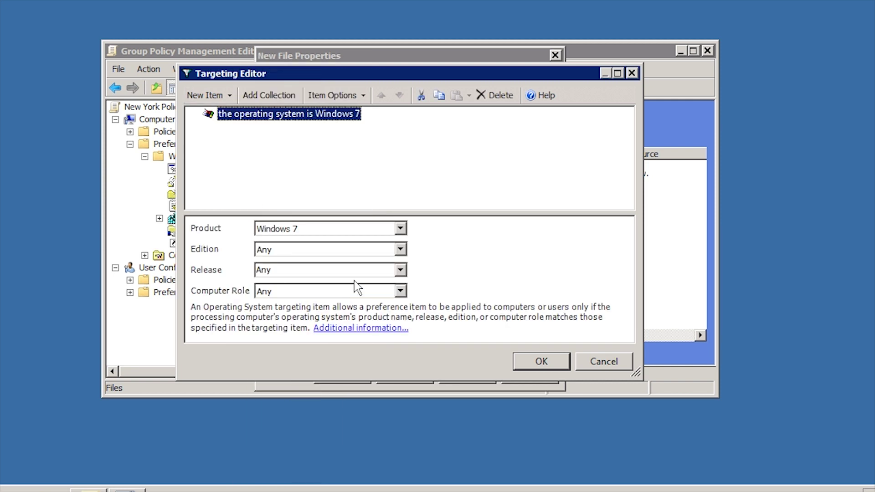
pyautogui.click(401, 229)
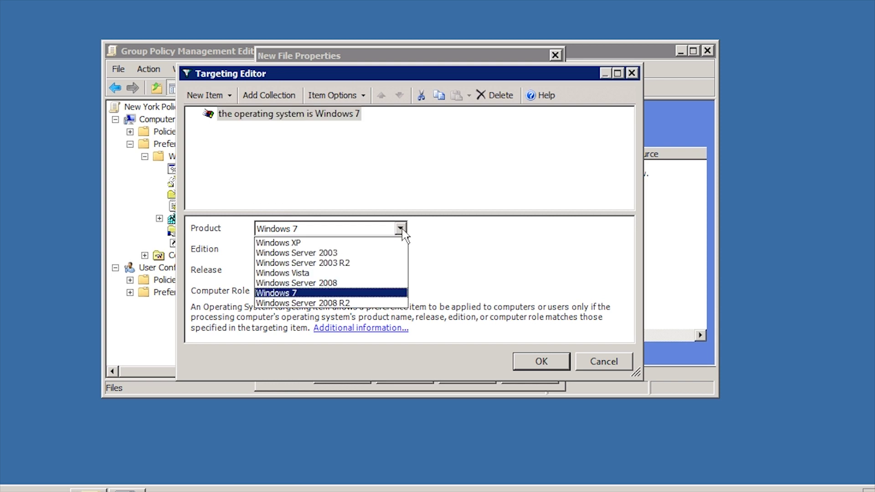
pyautogui.click(298, 243)
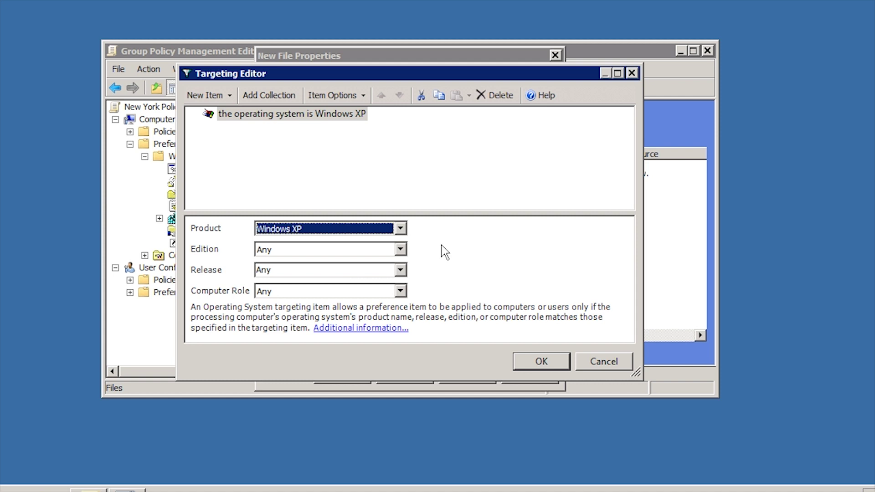
pyautogui.click(538, 361)
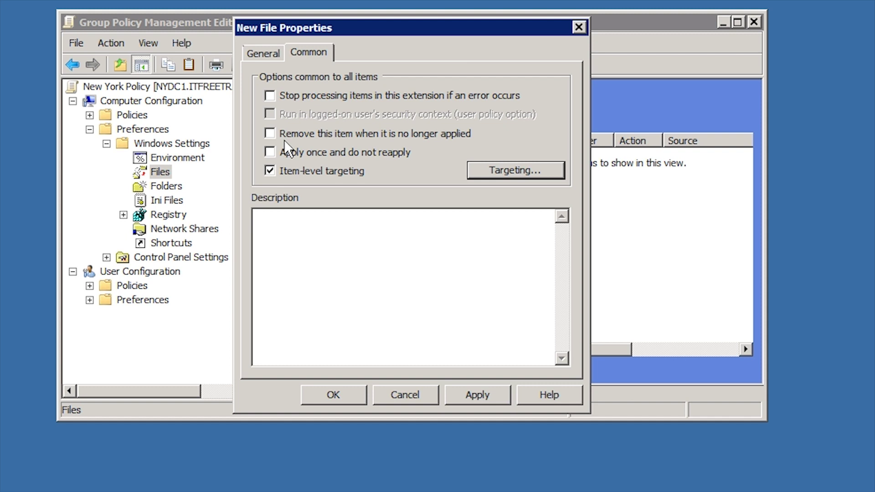
pyautogui.click(333, 393)
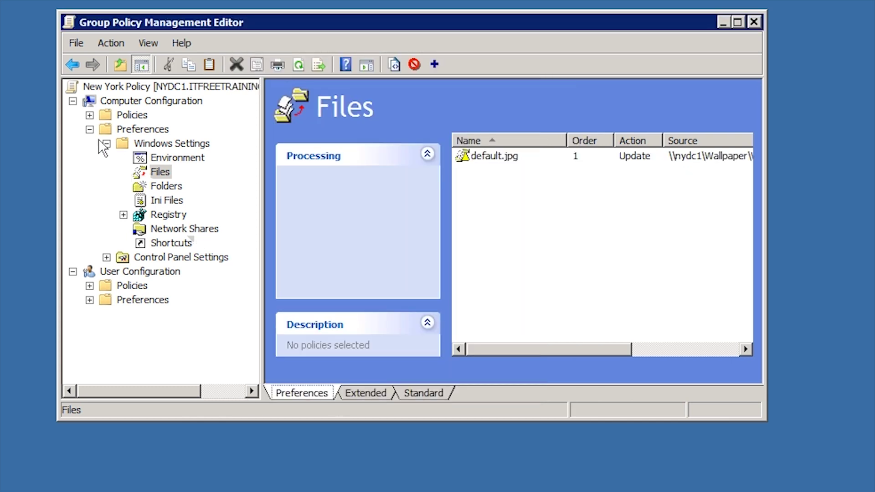
# - Navigate to User Configuration > Administrative Templates > Desktop > Desktop settings
pyautogui.click(89, 129)
pyautogui.click(90, 157)
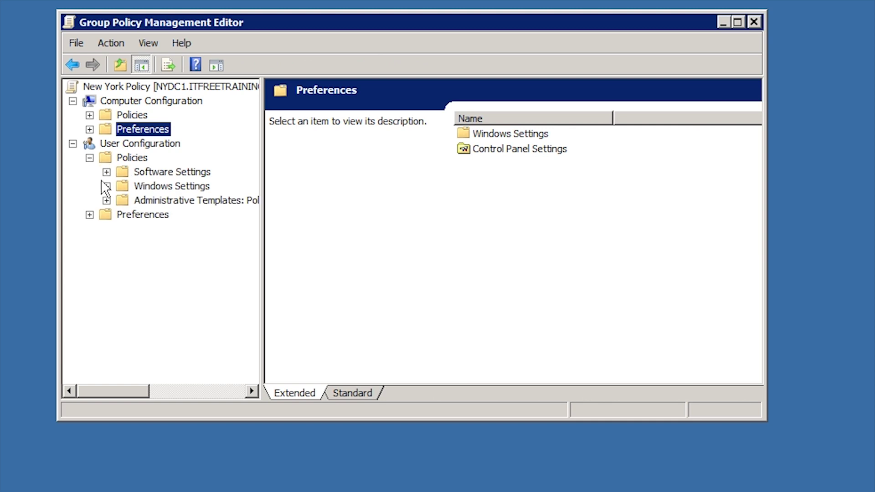
pyautogui.click(106, 200)
pyautogui.click(123, 229)
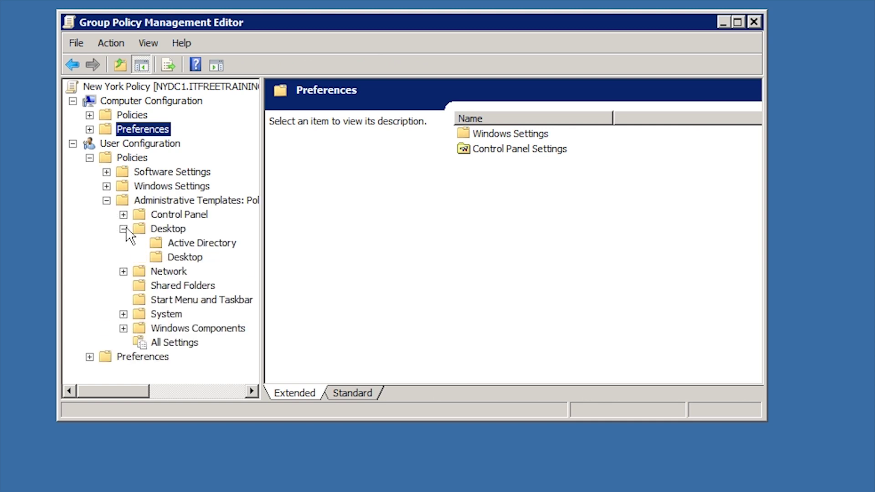
pyautogui.click(174, 257)
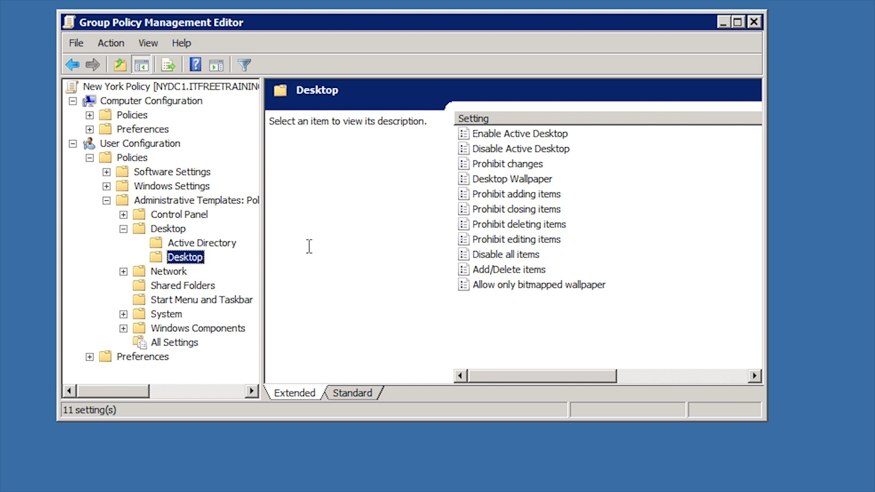
# - Enable Desktop Wallpaper with path c:\ITSupport\Wallpaper\default.jpg and the Stretch style
pyautogui.doubleClick(506, 179)
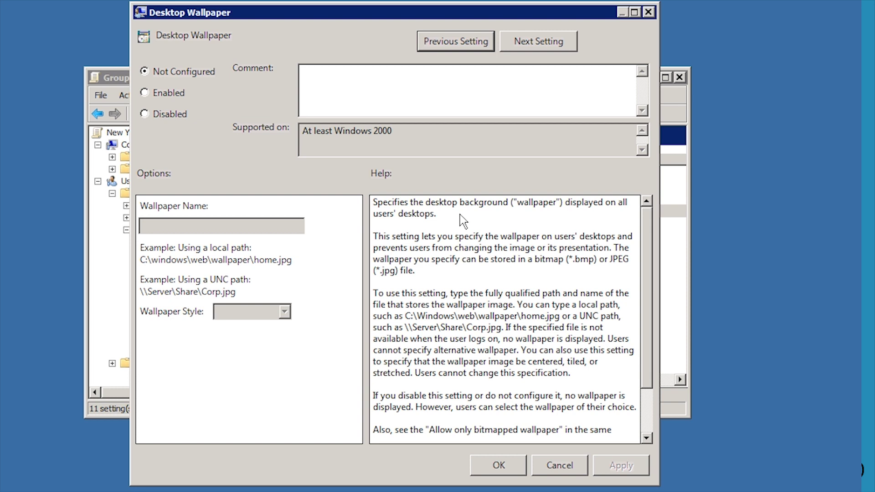
pyautogui.click(157, 93)
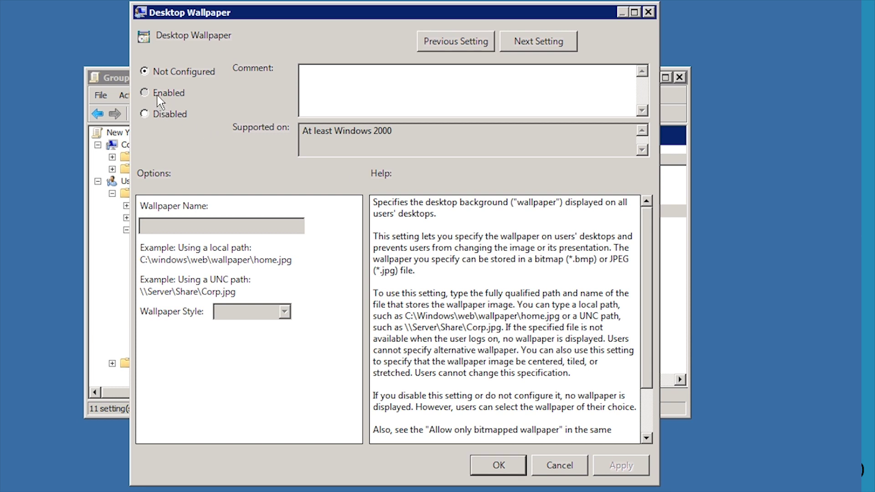
pyautogui.click(168, 224)
pyautogui.write('c:\\IT')
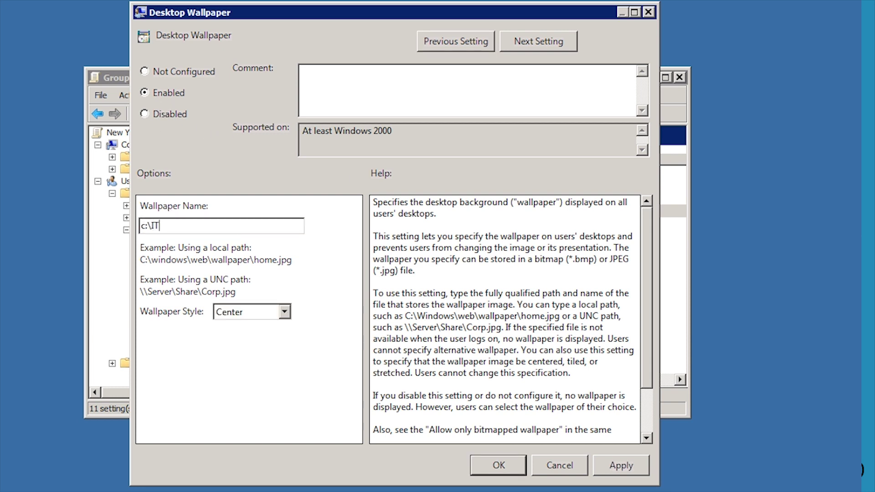
pyautogui.write('Support\\Wallpaper')
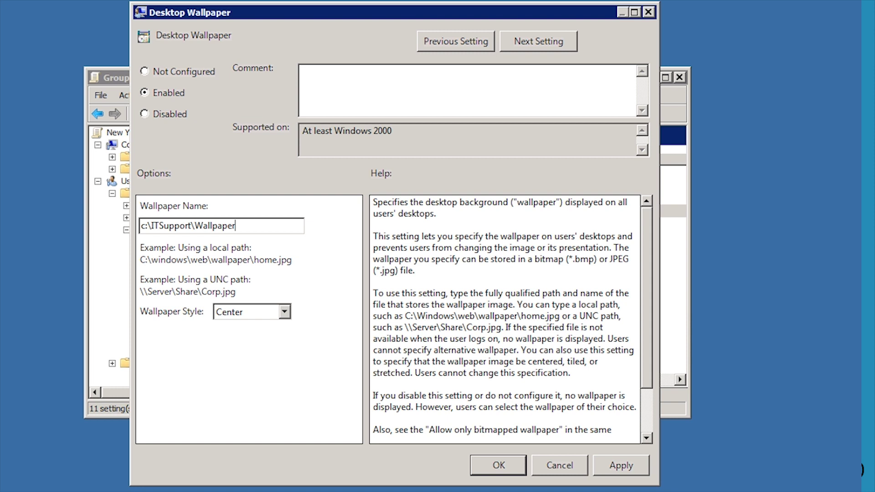
pyautogui.write('\\default.jpg')
pyautogui.click(244, 311)
pyautogui.click(246, 361)
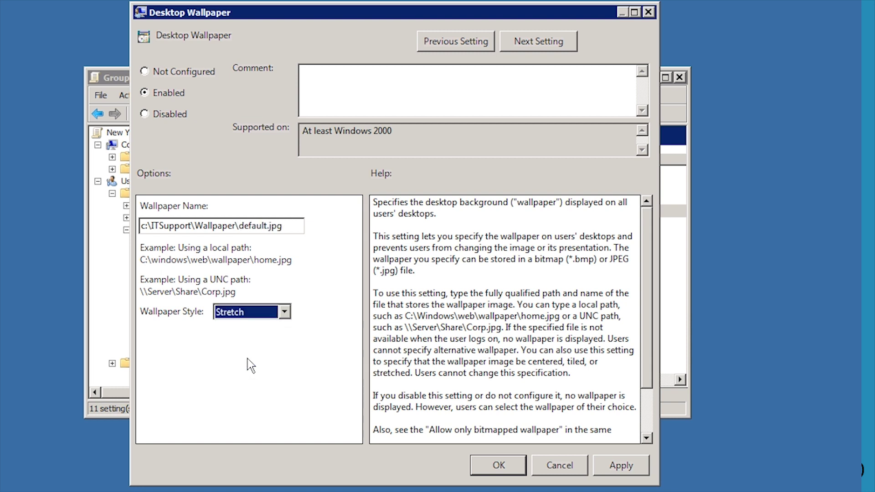
pyautogui.click(501, 465)
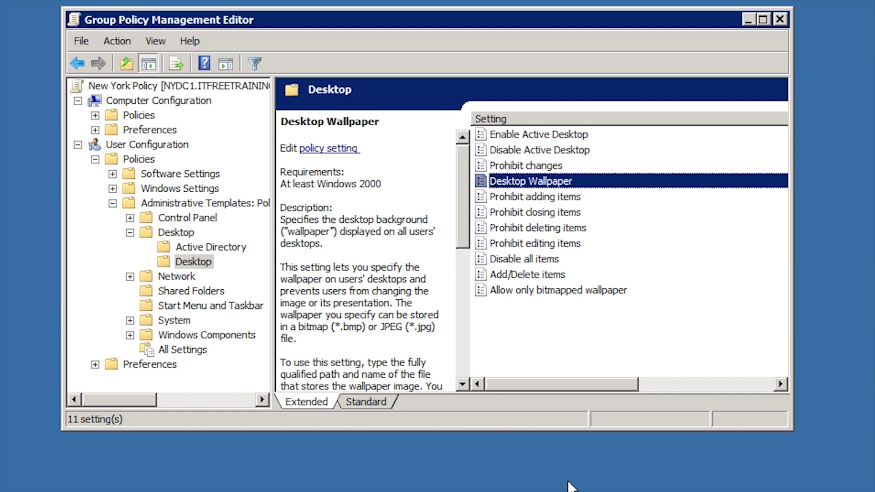
# - Show the Drive Maps list under the user Preferences' Windows Settings
pyautogui.click(113, 205)
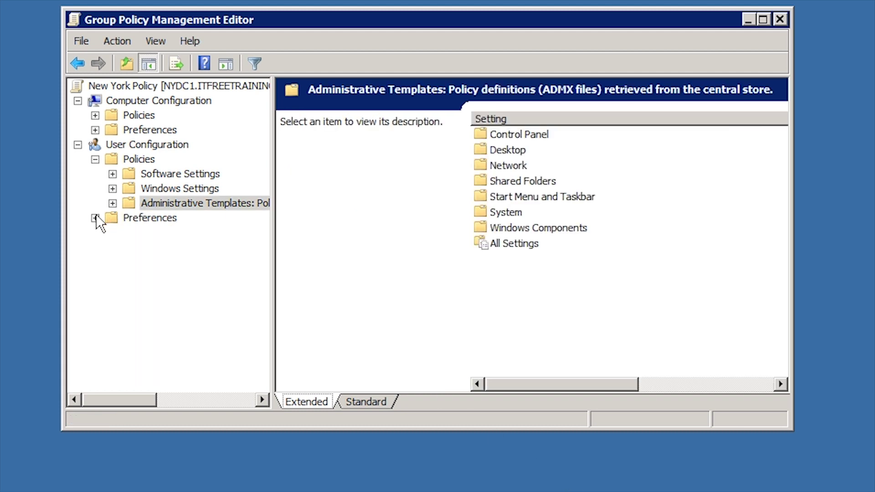
pyautogui.click(95, 218)
pyautogui.click(113, 232)
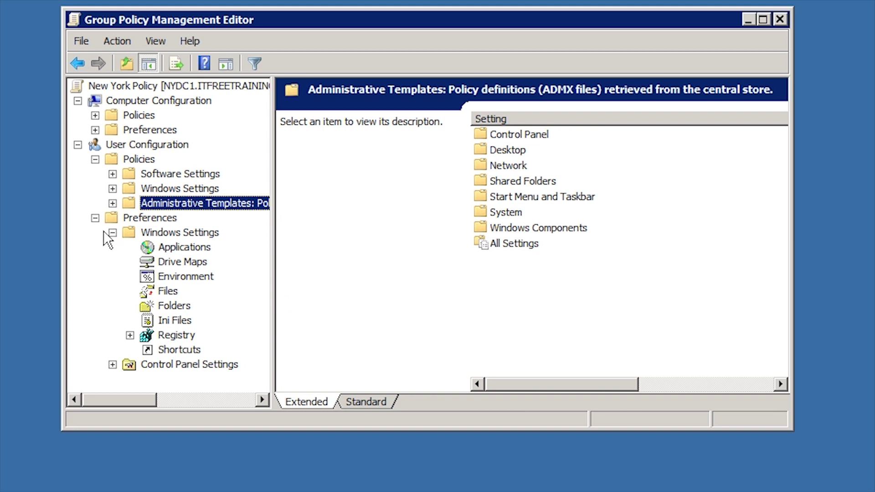
pyautogui.click(185, 261)
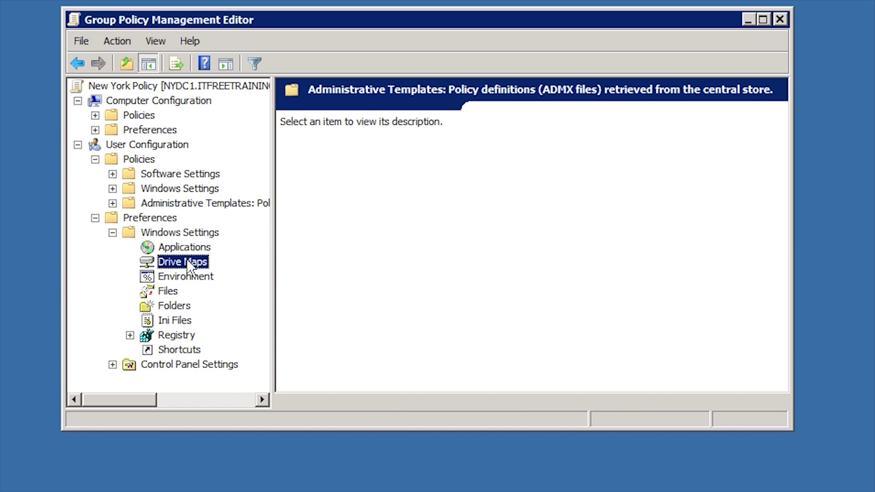
# - Add and save a mapped drive P: pointing to \\nydc1\public
pyautogui.rightClick(492, 234)
pyautogui.moveTo(504, 241)
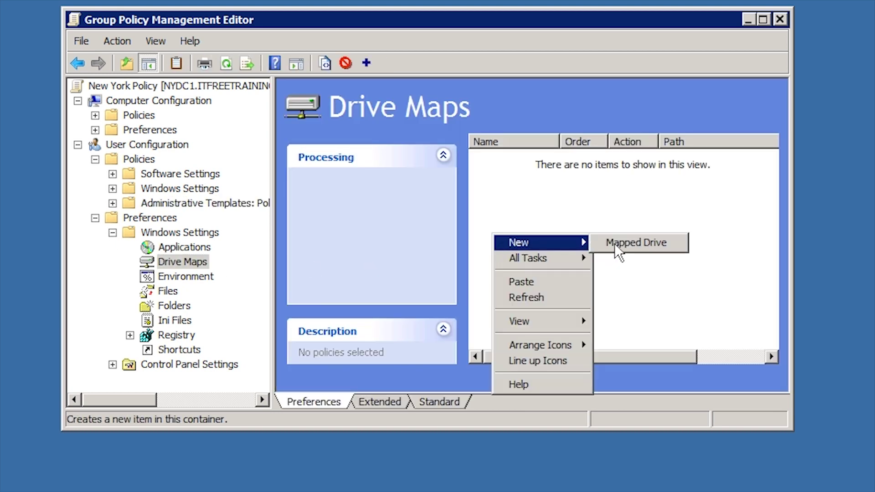
pyautogui.click(682, 247)
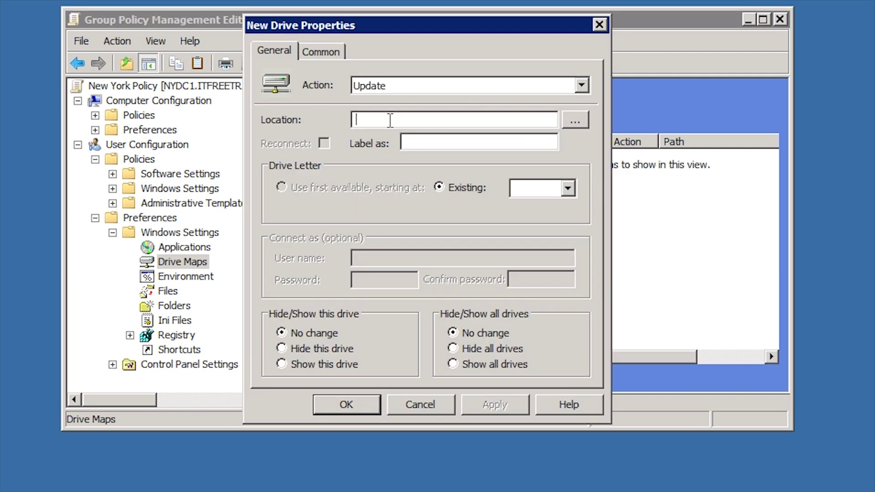
pyautogui.write('\\\\nydc1\\')
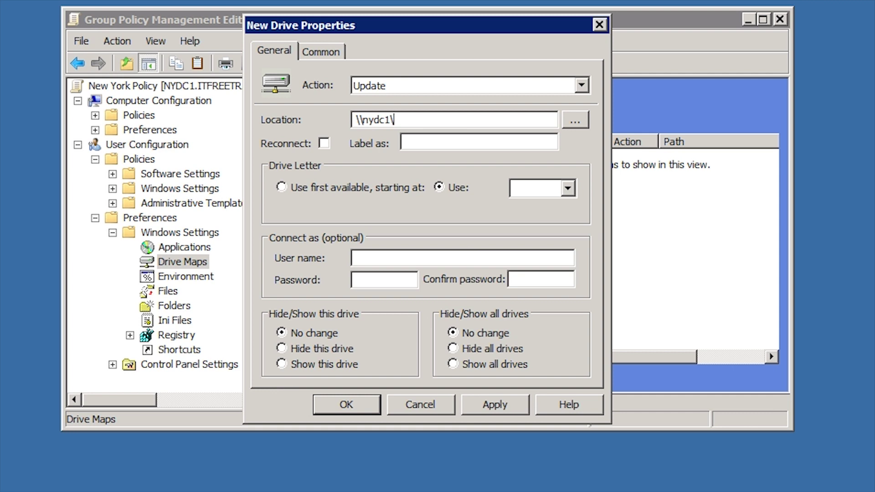
pyautogui.write('public')
pyautogui.click(569, 187)
pyautogui.scroll(-3, 547, 326)
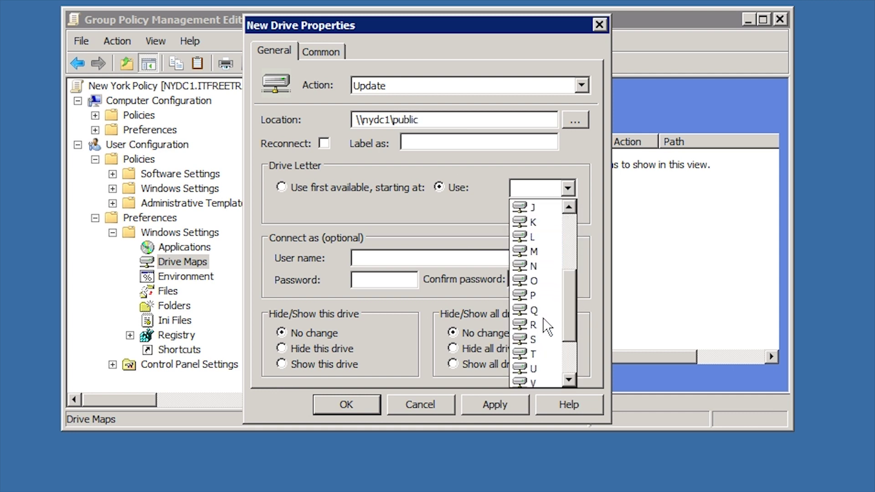
pyautogui.click(542, 295)
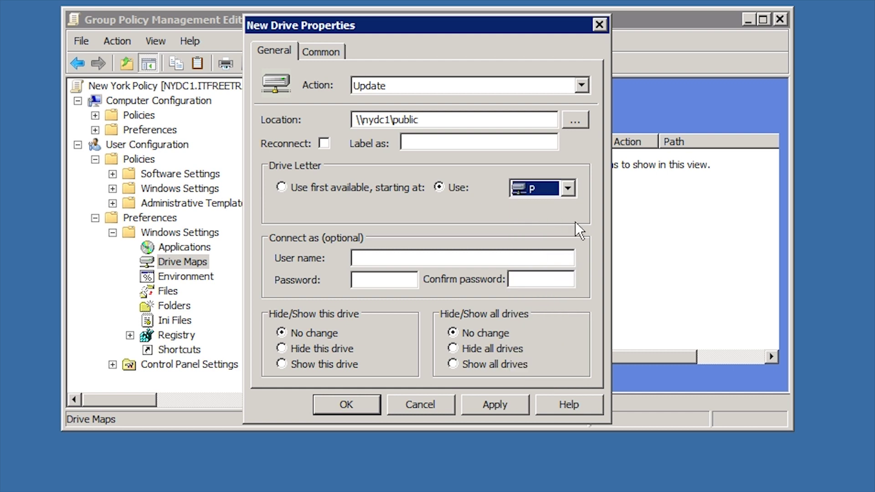
pyautogui.click(369, 404)
# - Start a new mapped drive to \\nydc1\NewYork using drive letter I
pyautogui.rightClick(494, 202)
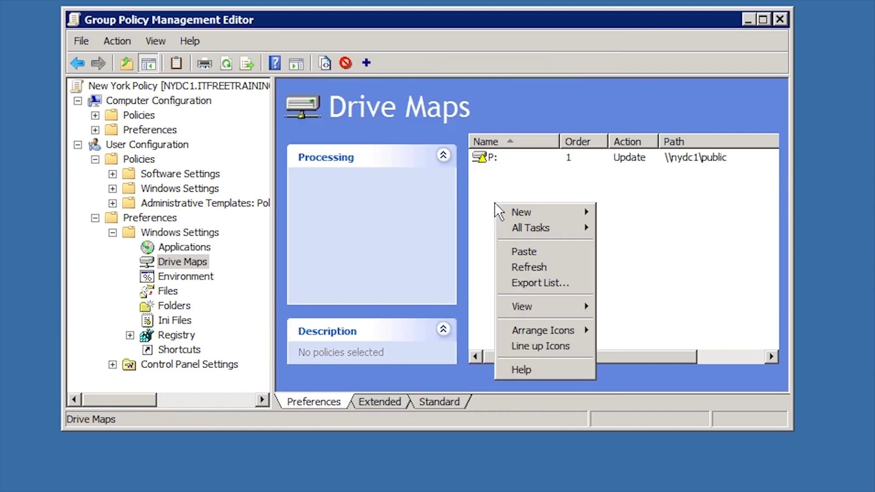
pyautogui.moveTo(507, 207)
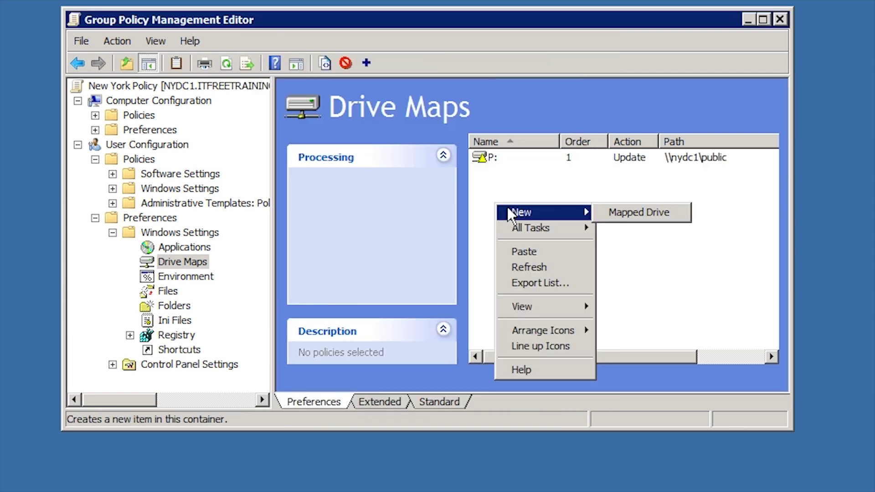
pyautogui.click(672, 209)
pyautogui.write('\\nydc1\\NewYork')
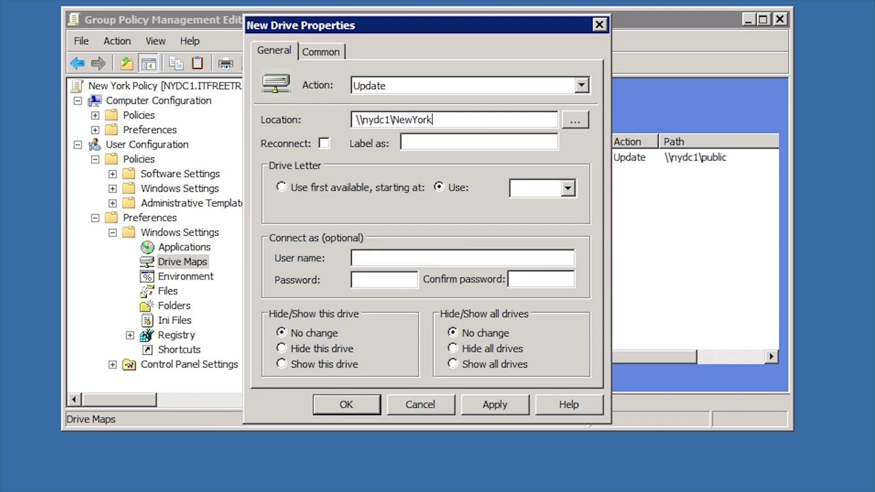
pyautogui.click(567, 187)
pyautogui.click(537, 324)
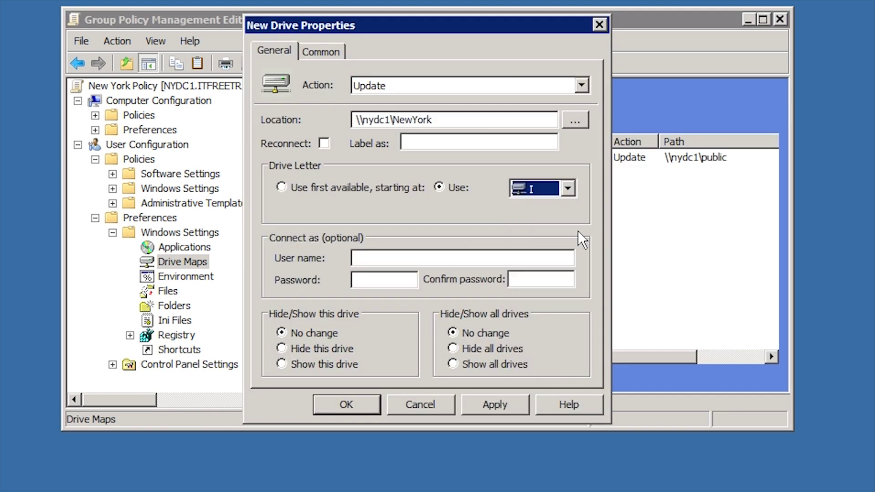
# - Enable item-level targeting for the mapping and view the available targeting item types
pyautogui.click(319, 52)
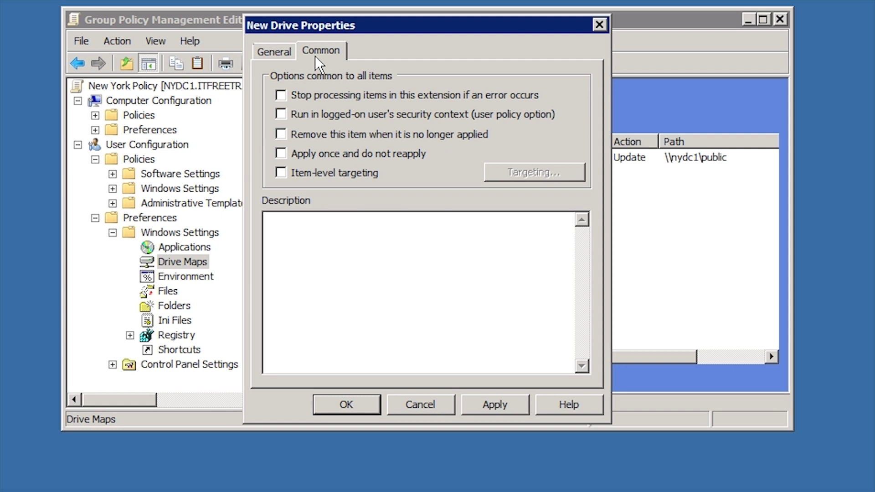
pyautogui.click(323, 170)
pyautogui.click(559, 171)
pyautogui.click(240, 90)
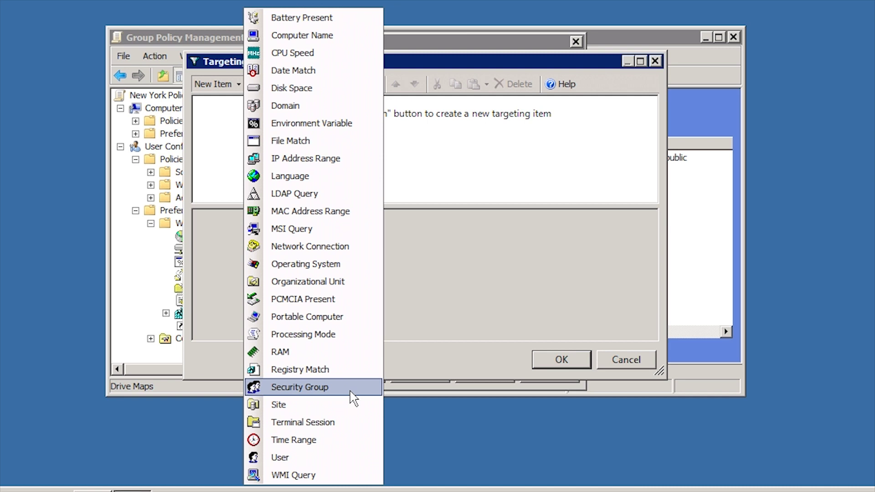
# - Close the Targeting Editor, save the I: mapping, and expand user Control Panel Settings
pyautogui.click(635, 367)
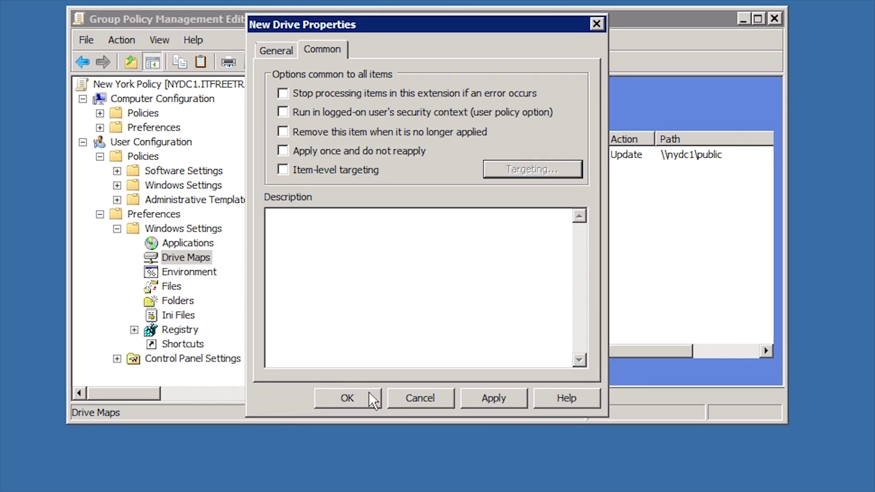
pyautogui.click(368, 393)
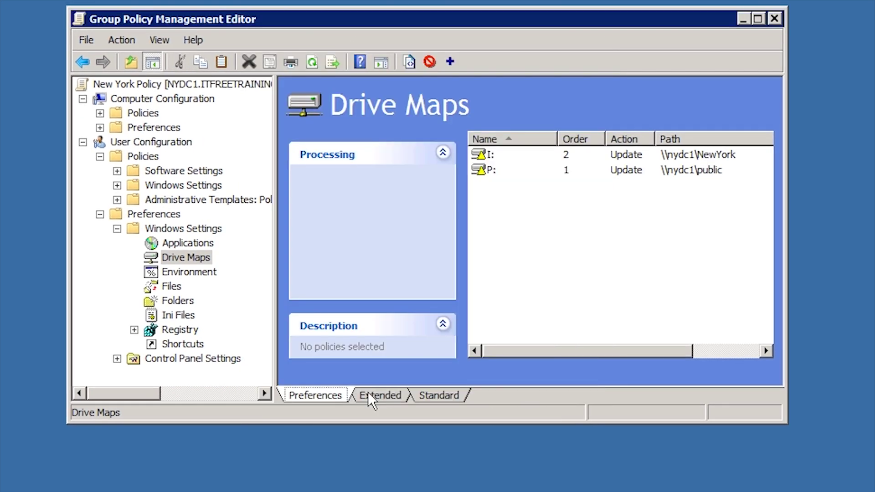
pyautogui.click(117, 229)
pyautogui.click(117, 242)
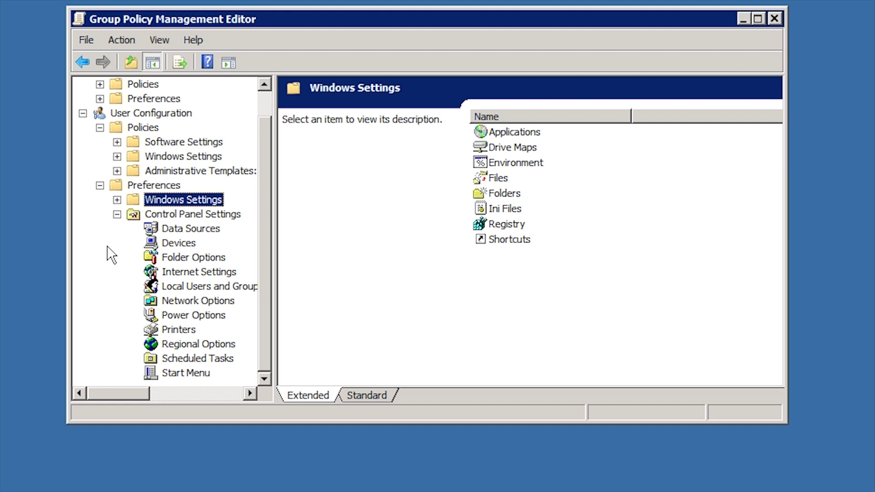
# - Close the policy editor and select optional update KB943729 in Windows Update
pyautogui.click(774, 19)
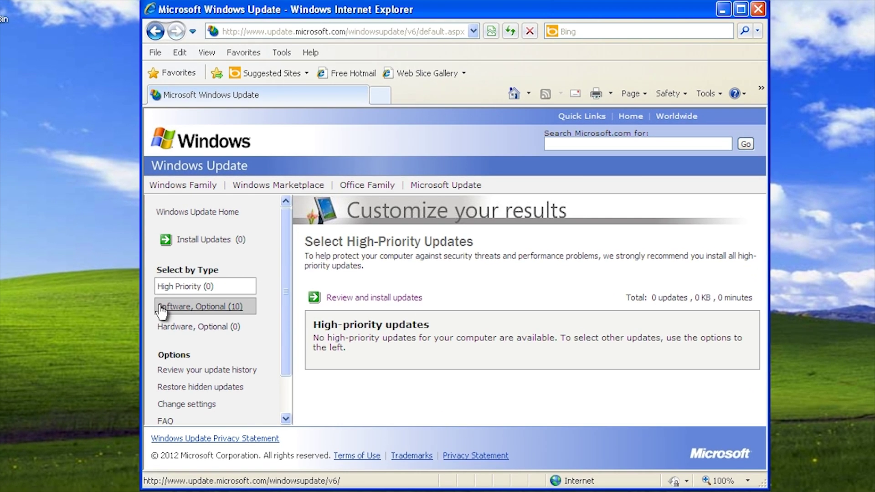
pyautogui.click(256, 296)
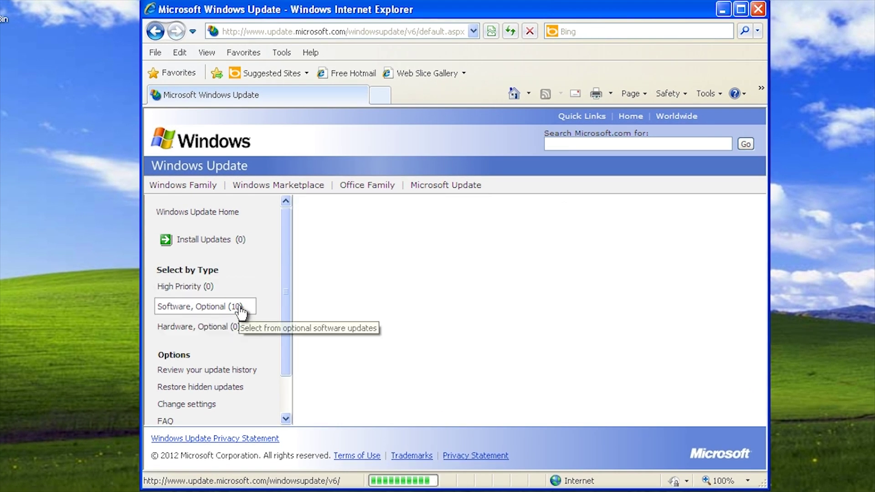
pyautogui.moveTo(763, 244); pyautogui.dragTo(751, 357)
pyautogui.click(339, 269)
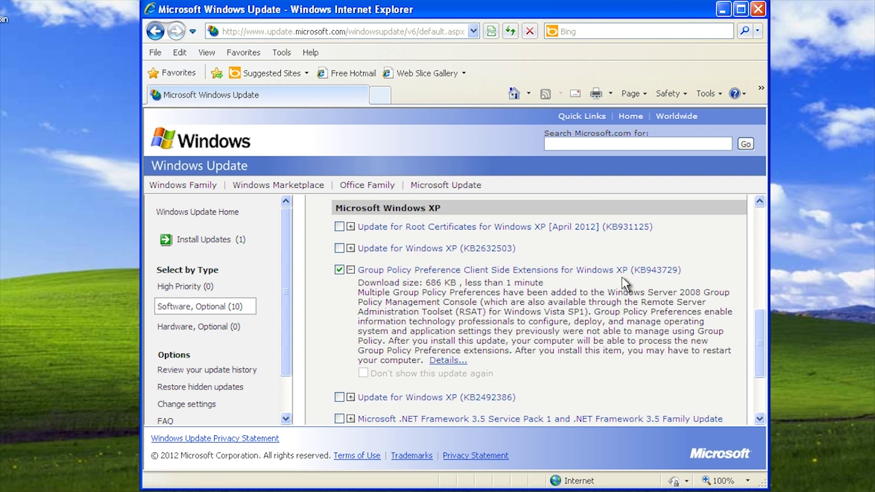
# - Install the KB943729 Group Policy Preference extensions and close Internet Explorer
pyautogui.click(187, 240)
pyautogui.click(346, 271)
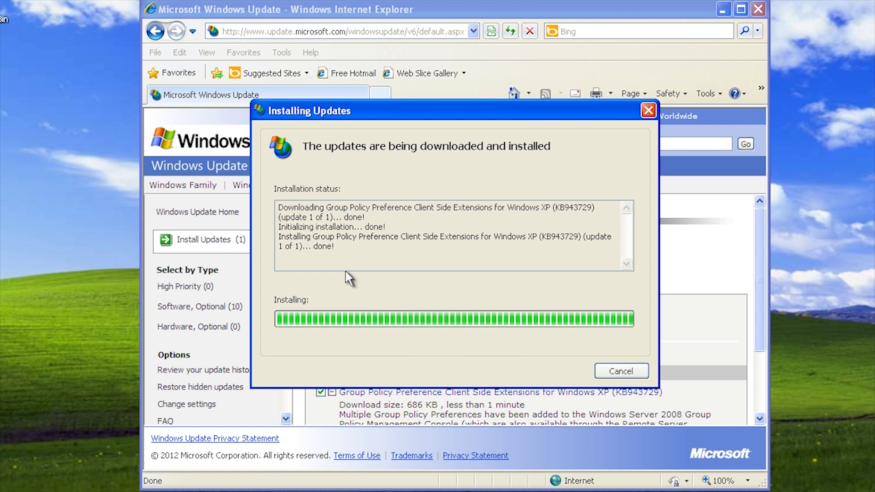
pyautogui.click(620, 371)
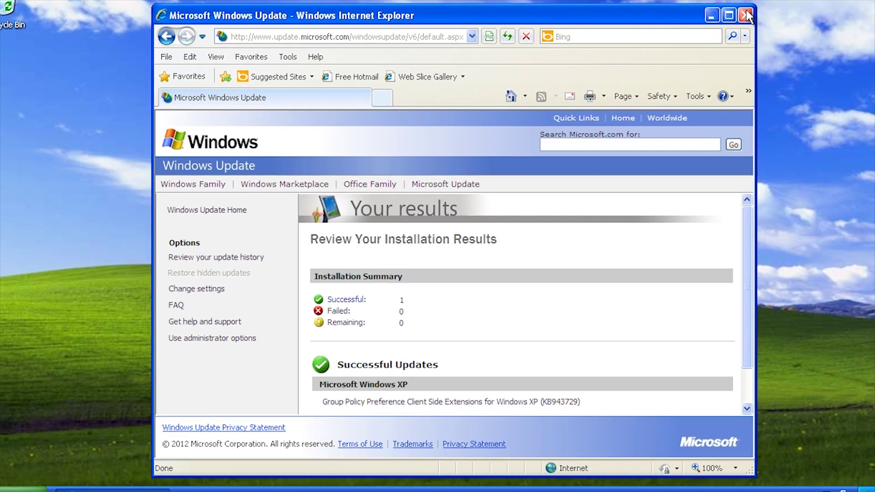
pyautogui.click(746, 15)
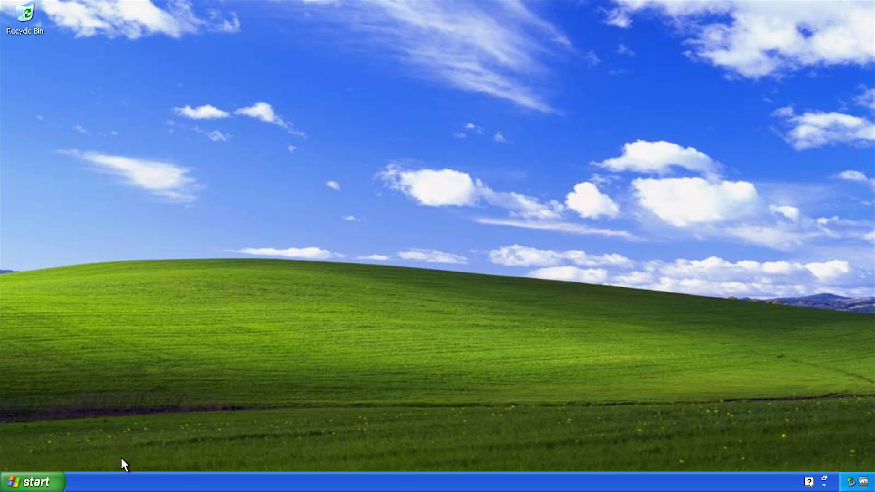
# - From the C:\ root in a Command Prompt, run gpupdate /force and answer y to log off
pyautogui.click(28, 482)
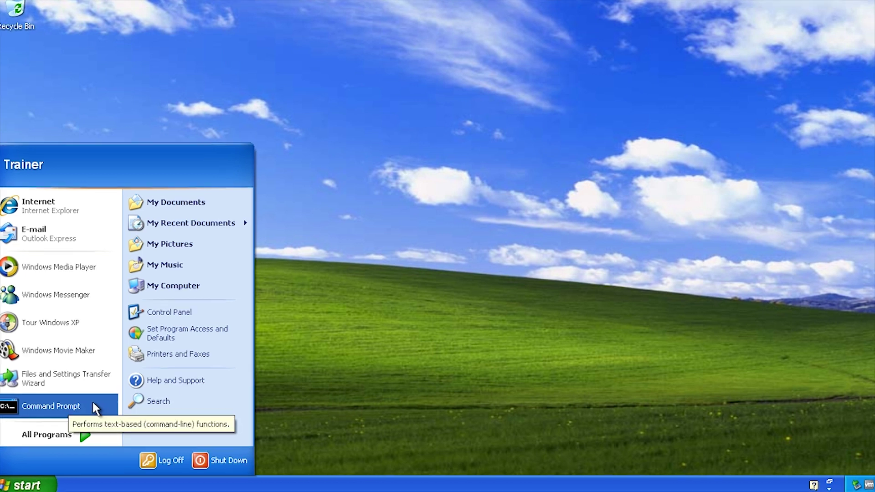
pyautogui.click(50, 405)
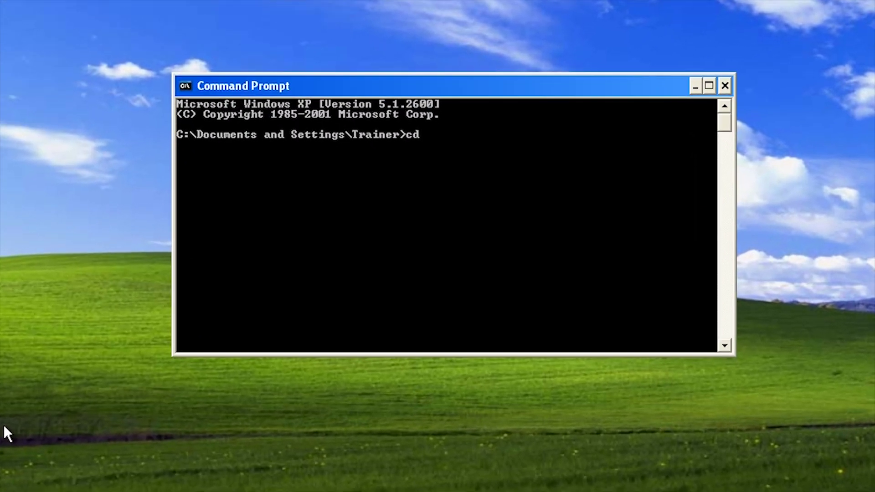
pyautogui.write('\\')
pyautogui.press('Return')
pyautogui.write('gpupdate /f')
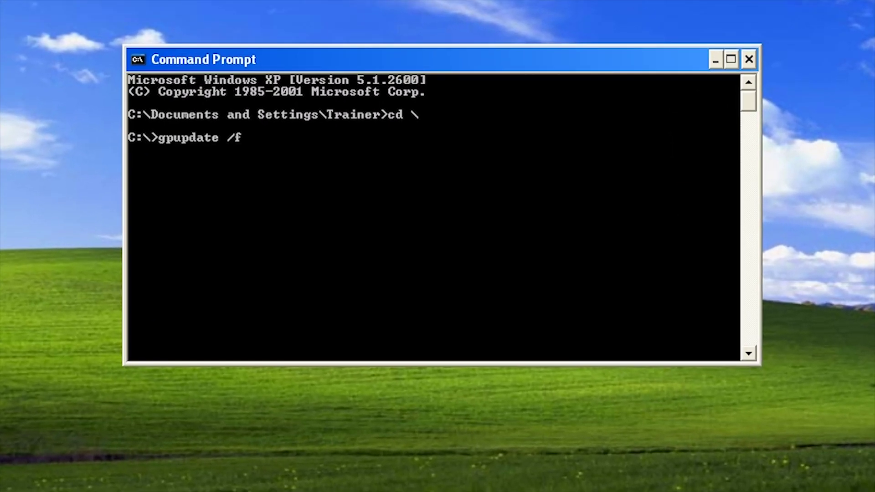
pyautogui.write('orce')
pyautogui.press('Return')
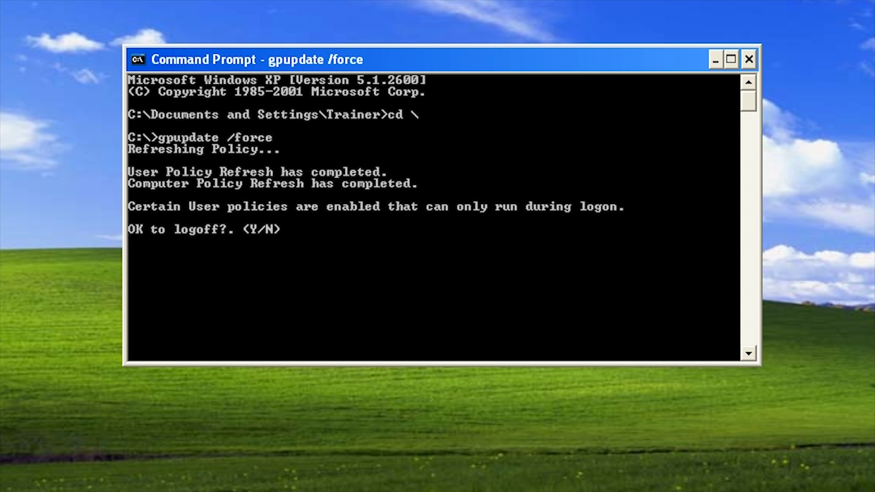
pyautogui.write('y')
pyautogui.press('Return')
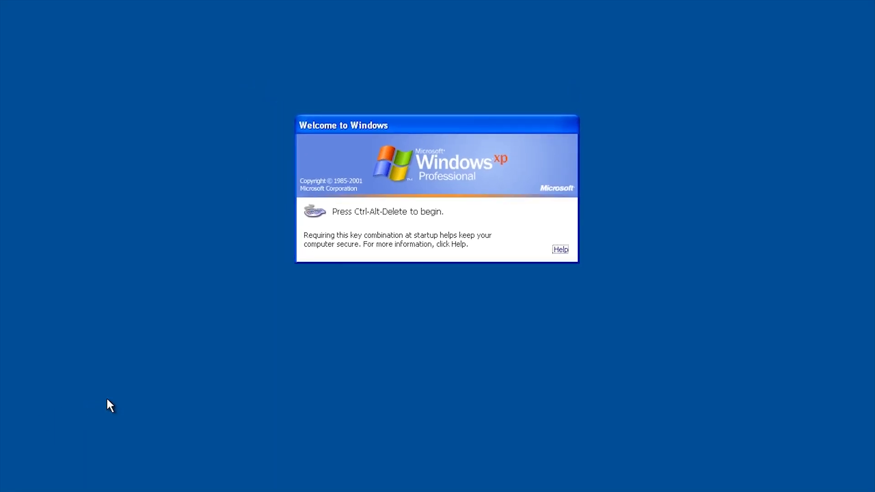
# - Log back on to Windows XP with Ctrl+Alt+Delete and the user's password
pyautogui.hotkey('ctrl', 'alt', 'Delete')
pyautogui.write('********')
pyautogui.press('Return')
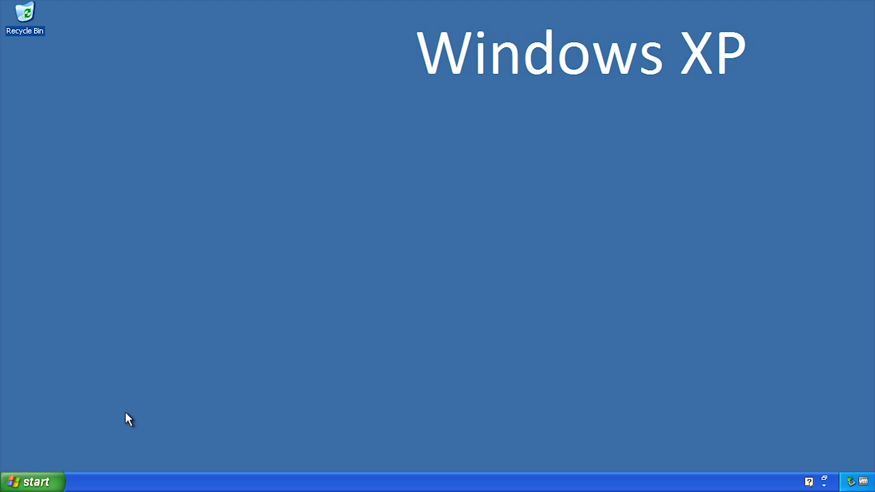
# - In Explorer, check C:\ITSupport\WallPaper for default.jpg, then open the P: public drive on nydc1
pyautogui.rightClick(34, 476)
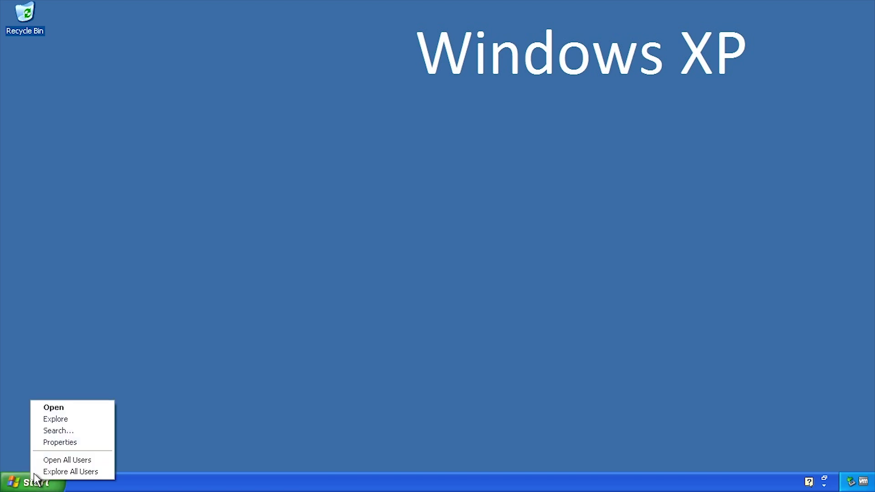
pyautogui.click(60, 419)
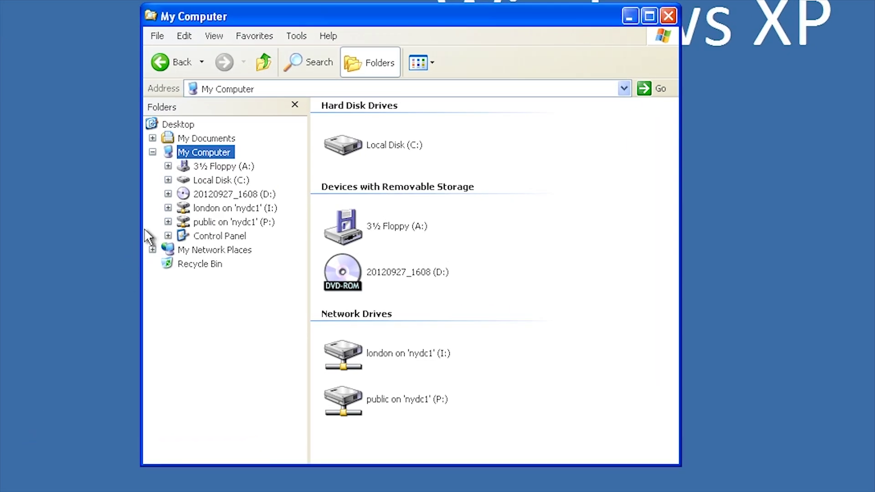
pyautogui.click(168, 180)
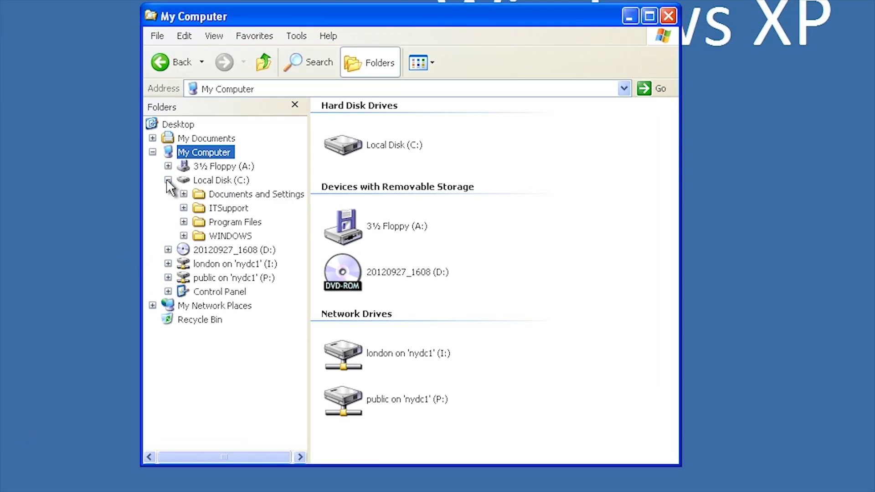
pyautogui.click(183, 208)
pyautogui.click(203, 209)
pyautogui.click(223, 222)
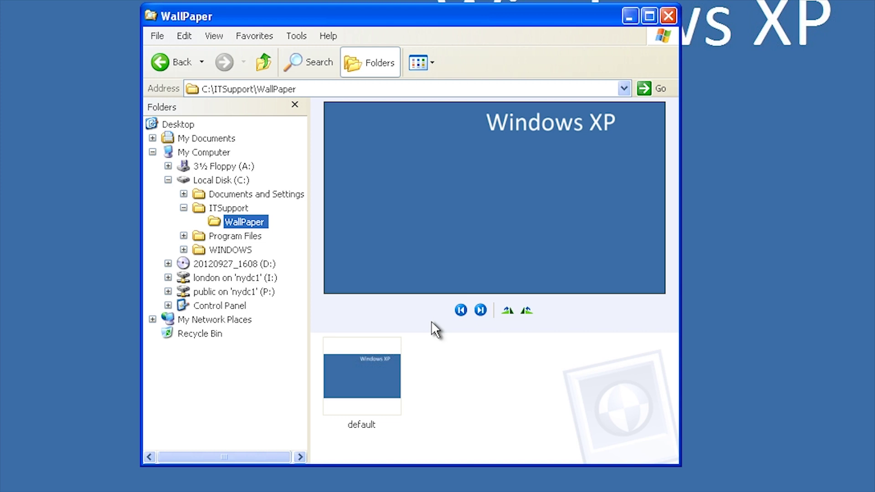
pyautogui.click(187, 293)
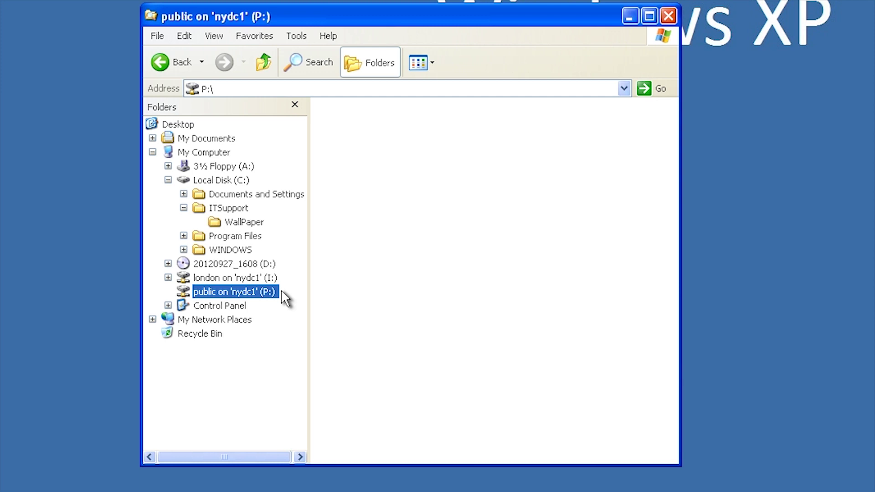
# - Select the mapped I: drive, london on 'nydc1', in the Folders tree
pyautogui.click(193, 276)
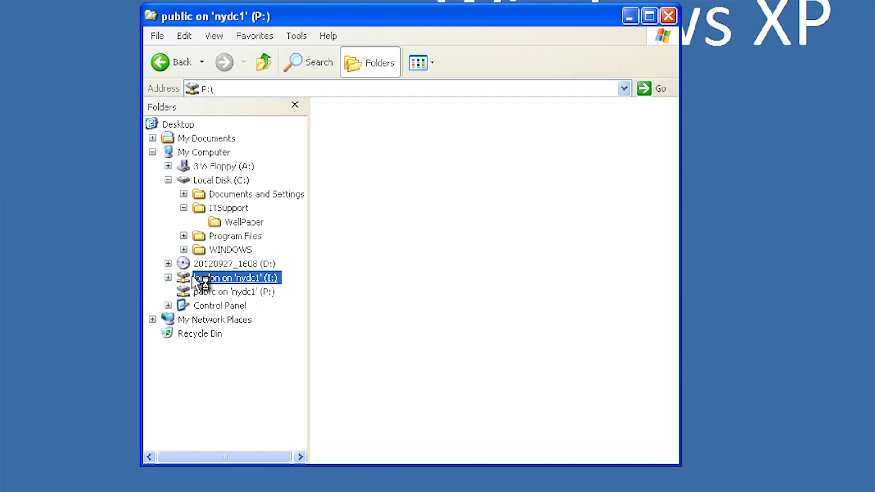